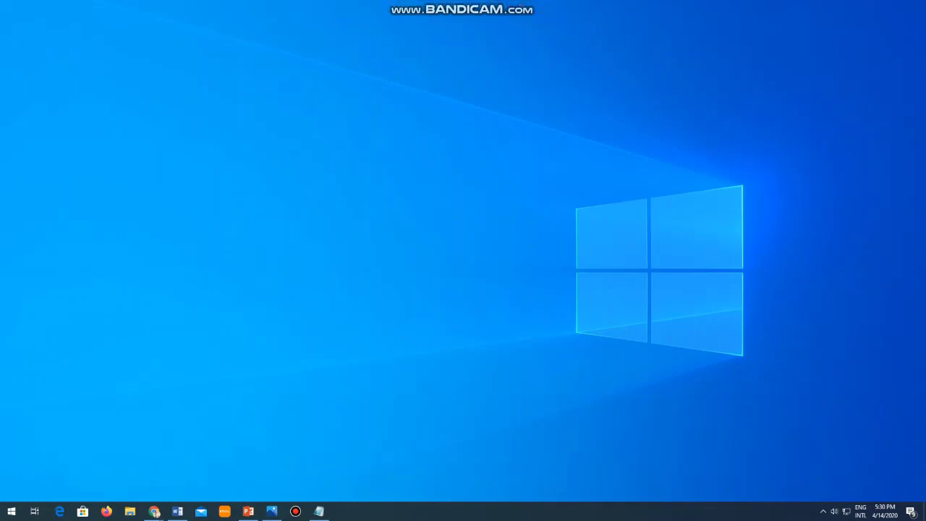
# In Notepad, write the intro line about making a moving cartoon in Power point plus 'Let's start', then minimize it.
pyautogui.click(318, 511)
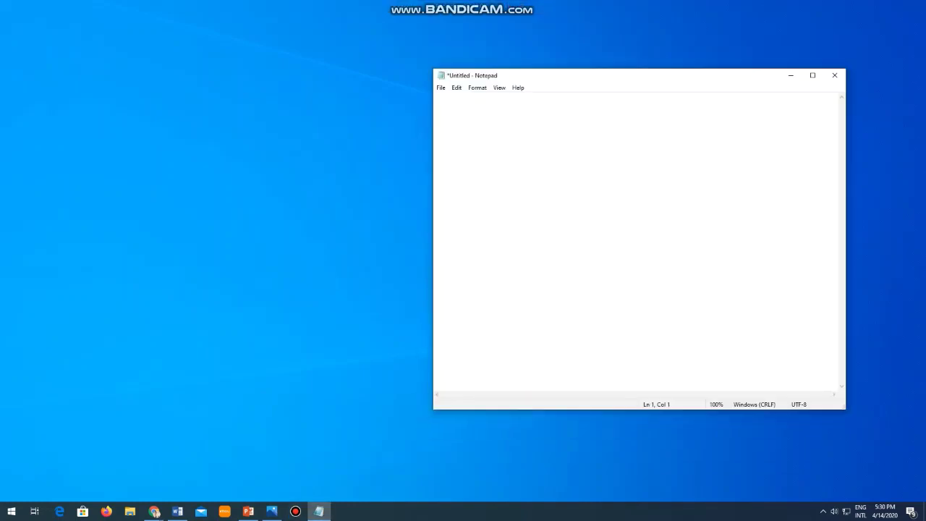
pyautogui.write('Tod')
pyautogui.write('ayI')
pyautogui.write('wil')
pyautogui.write('l show')
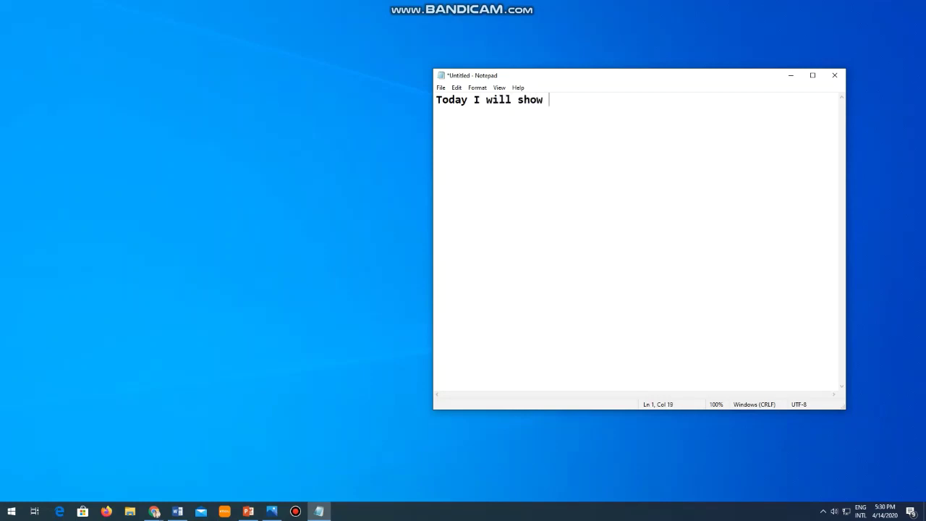
pyautogui.write('youhow ')
pyautogui.write('to ')
pyautogui.write('ma')
pyautogui.write('ke anim')
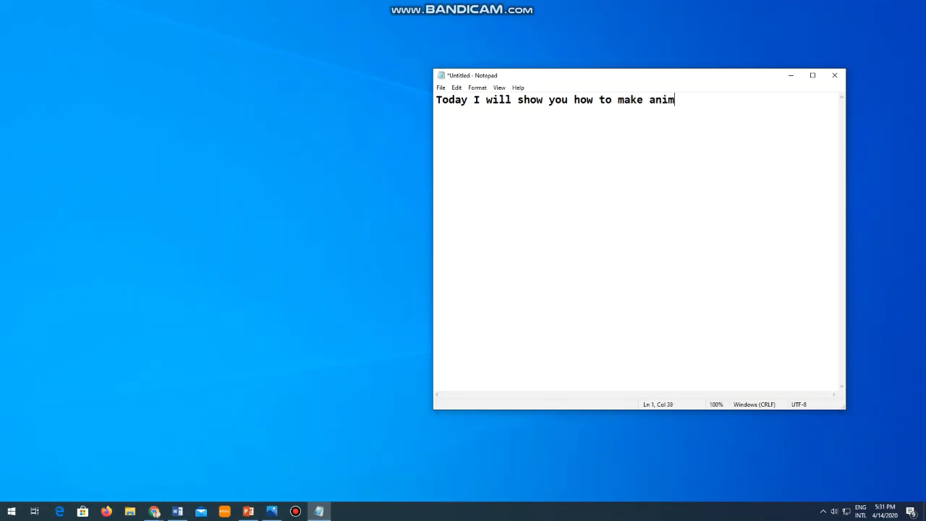
pyautogui.write('ation')
pyautogui.write(' moving')
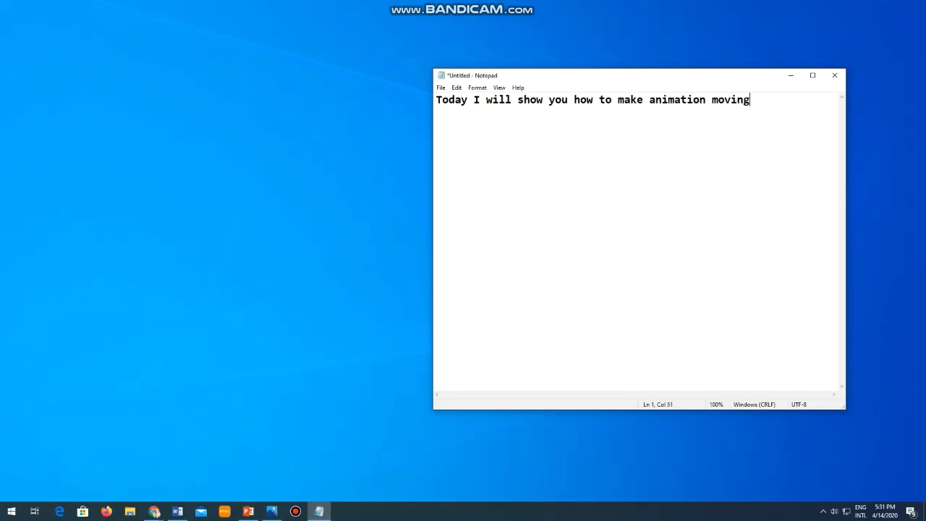
pyautogui.write('cart')
pyautogui.write('oon on ')
pyautogui.write('Po')
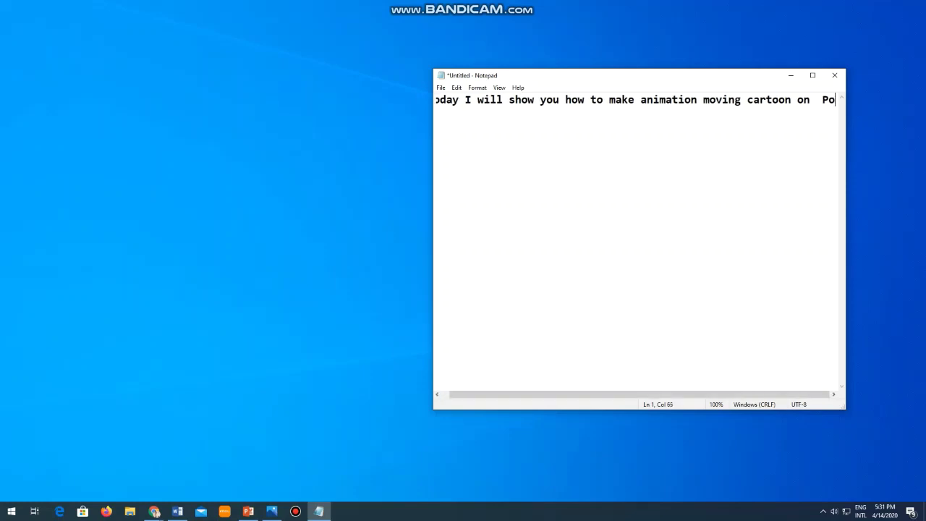
pyautogui.write('wer poi')
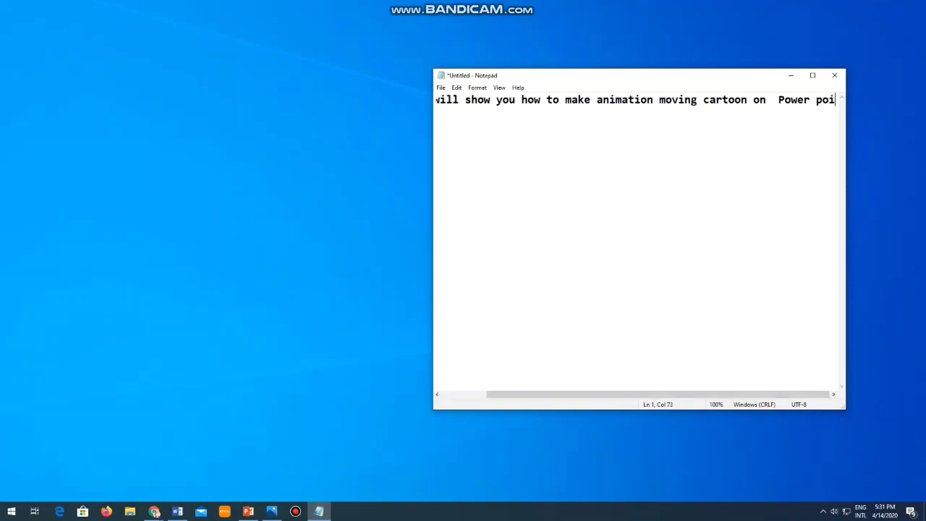
pyautogui.write('nt')
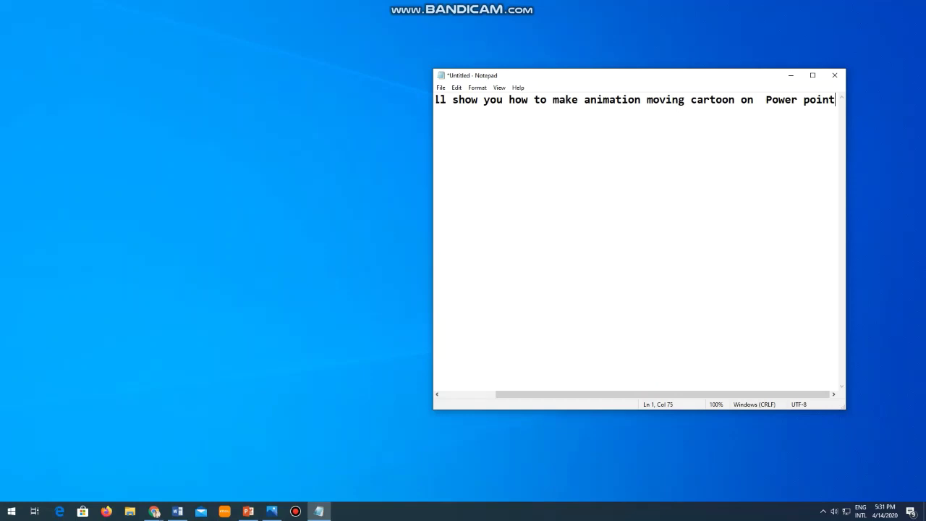
pyautogui.press('Return')
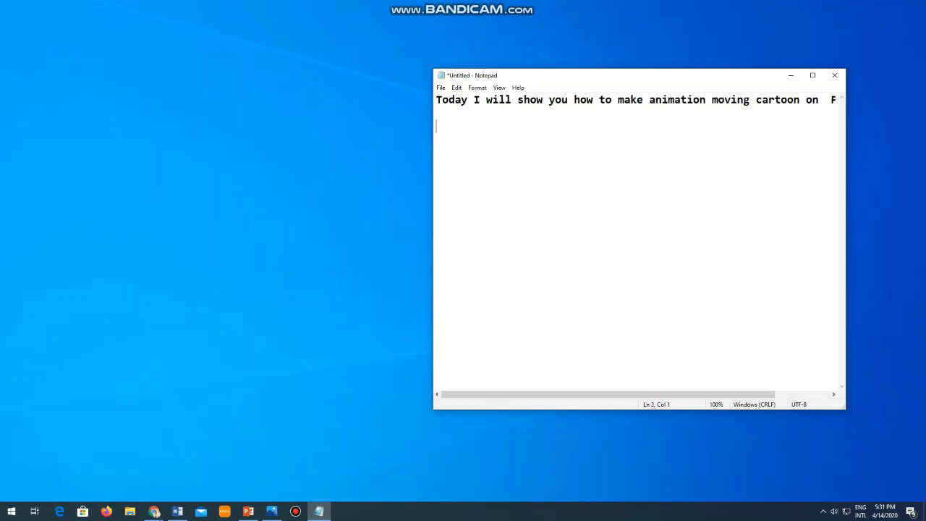
pyautogui.write('Let')
pyautogui.write("'s st")
pyautogui.write('art')
pyautogui.click(790, 76)
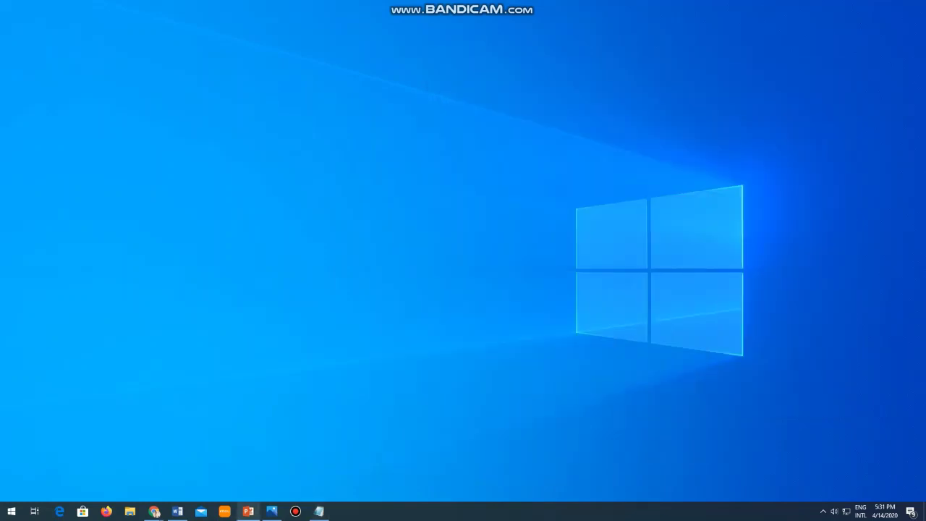
# Launch PowerPoint maximized and add the note 'Choose blank page slide' in Notepad.
pyautogui.click(248, 512)
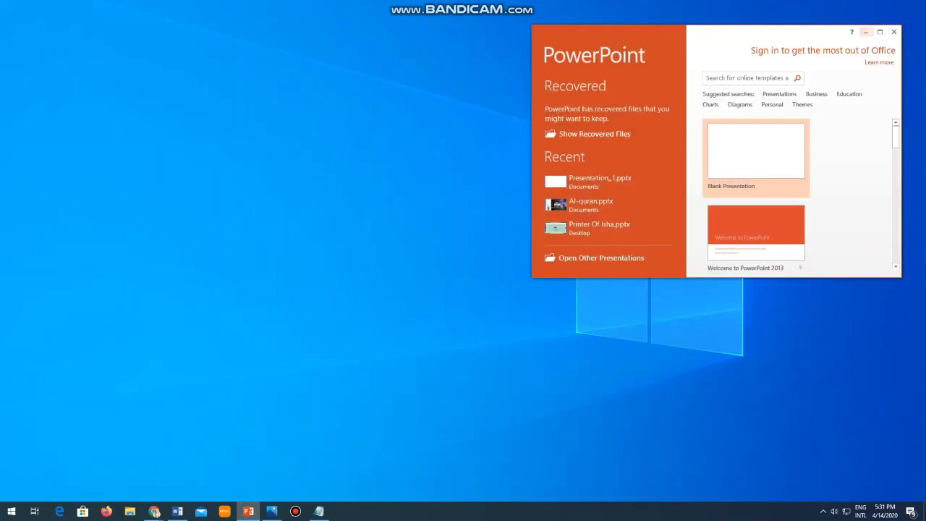
pyautogui.click(880, 32)
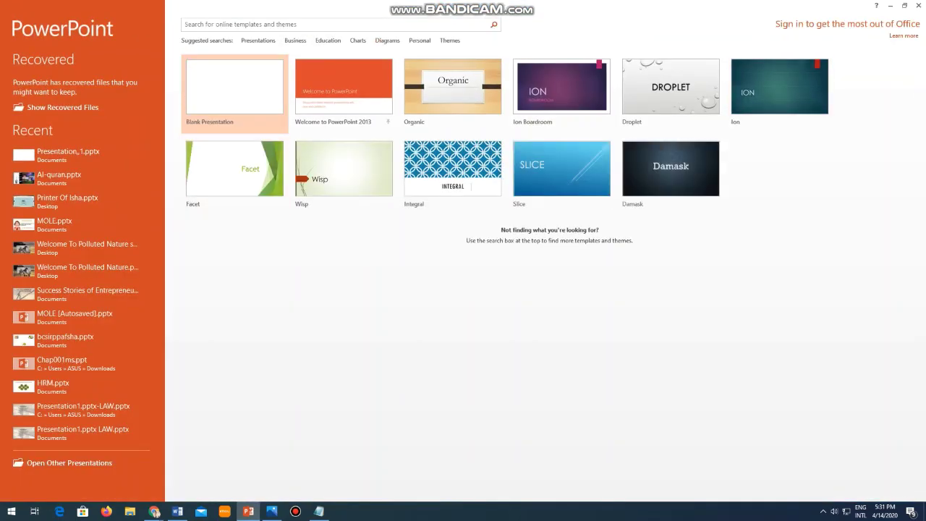
pyautogui.click(318, 512)
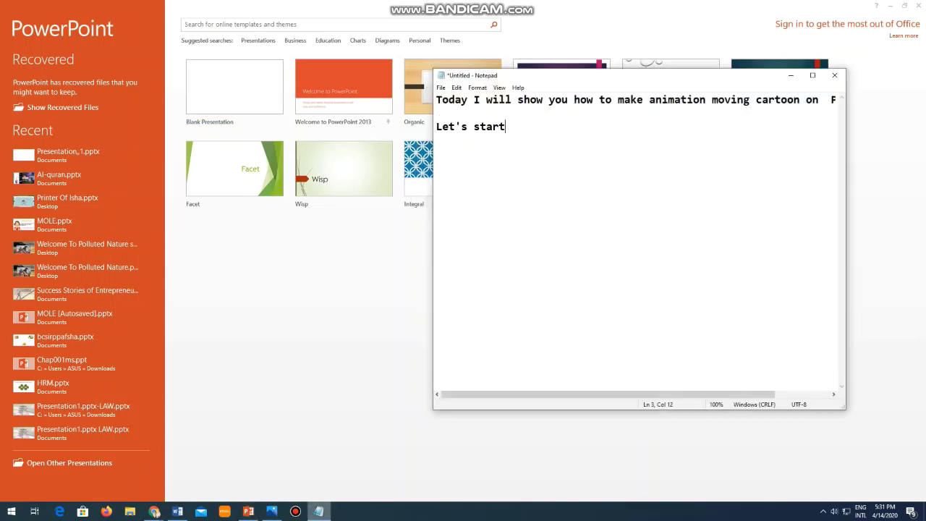
pyautogui.press('Return')
pyautogui.press('Return')
pyautogui.write('Choose ')
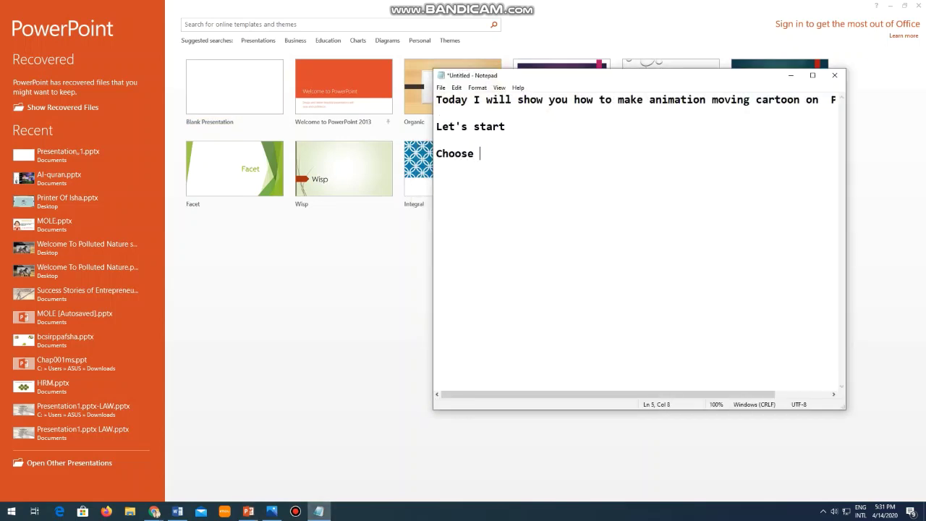
pyautogui.write('blank ')
pyautogui.write('p')
pyautogui.write('age s')
pyautogui.write('lide')
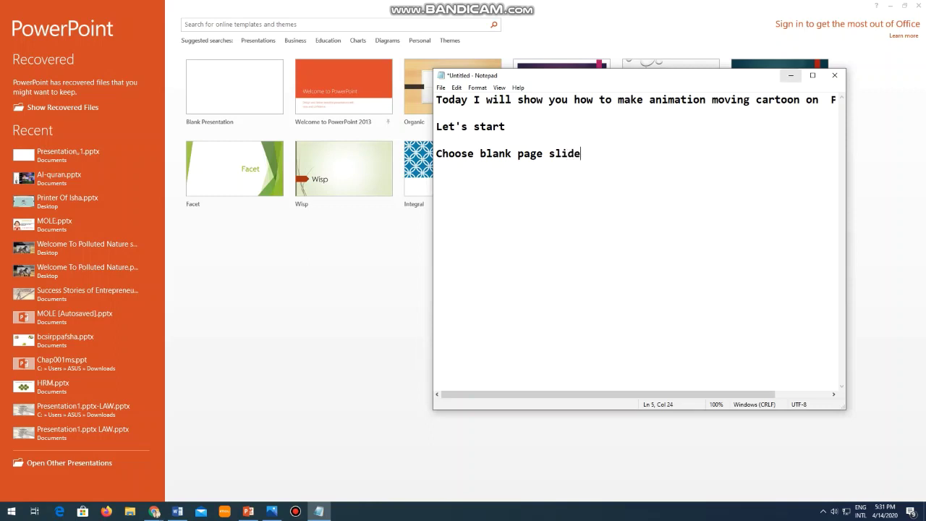
pyautogui.click(791, 75)
# Create a blank presentation, add a Blank-layout slide and cut the title slide.
pyautogui.press('Return')
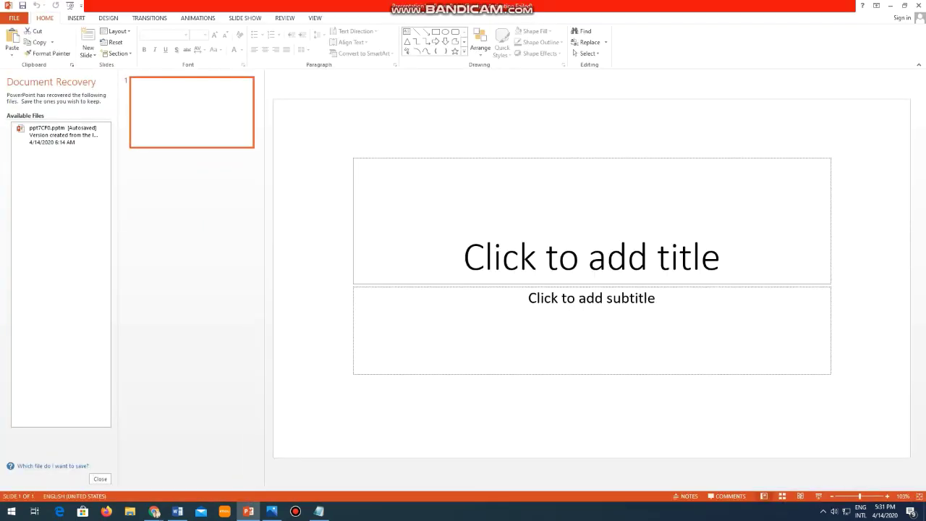
pyautogui.click(88, 51)
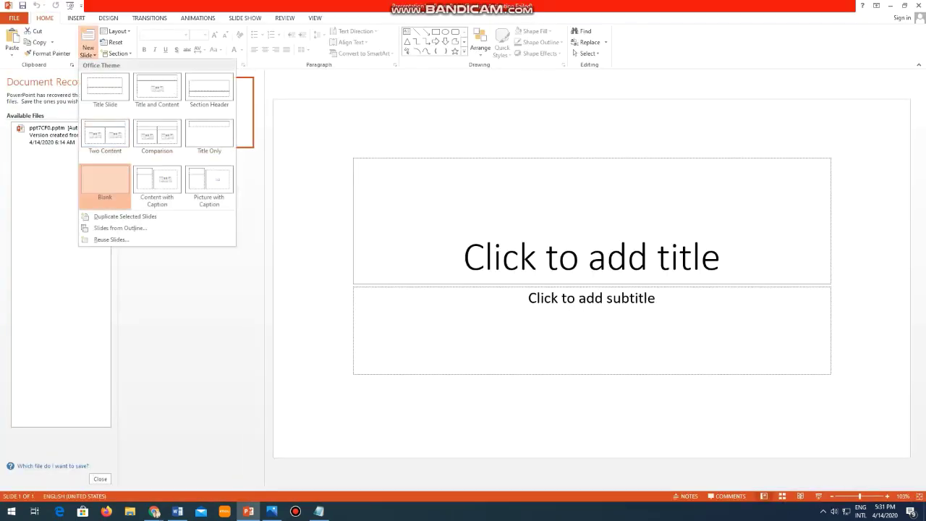
pyautogui.click(104, 179)
pyautogui.rightClick(168, 96)
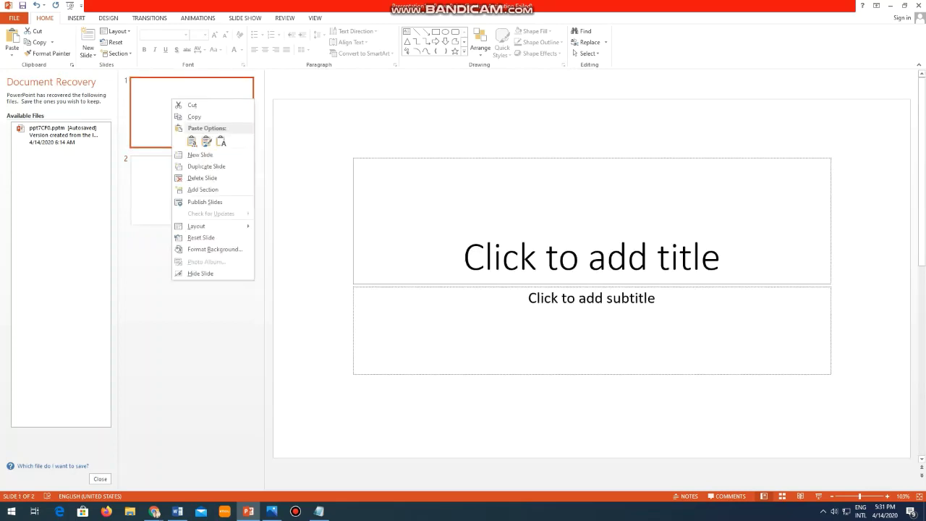
pyautogui.click(185, 105)
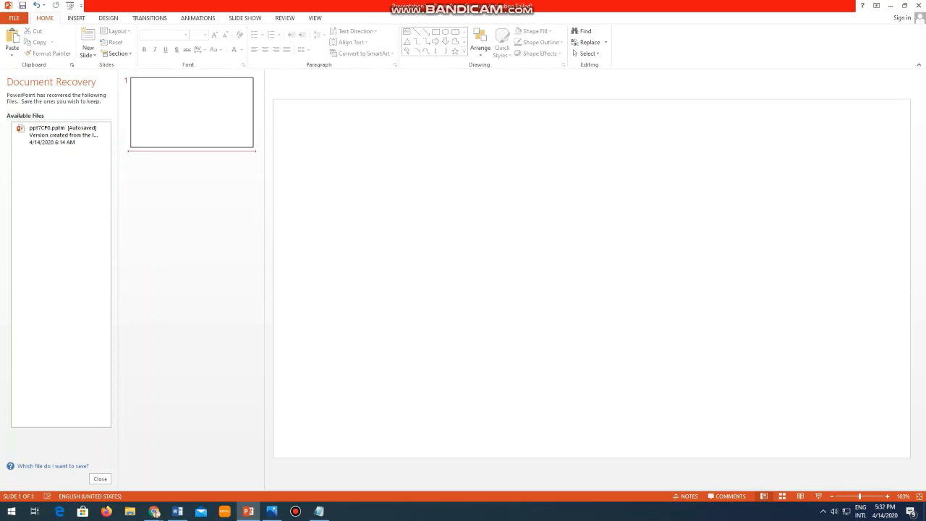
pyautogui.click(192, 112)
# Add a second Blank slide, close the Document Recovery pane and select slide 1.
pyautogui.click(87, 51)
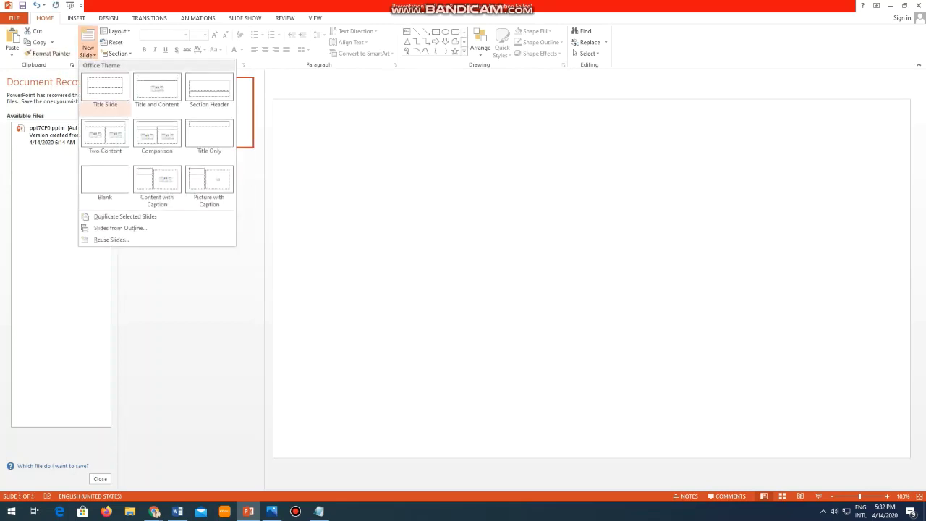
pyautogui.click(105, 182)
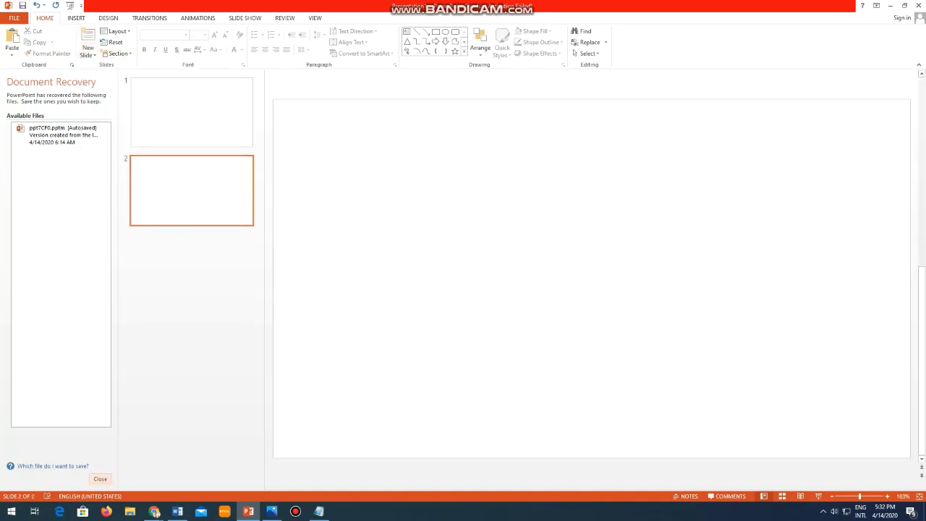
pyautogui.click(100, 479)
pyautogui.click(84, 118)
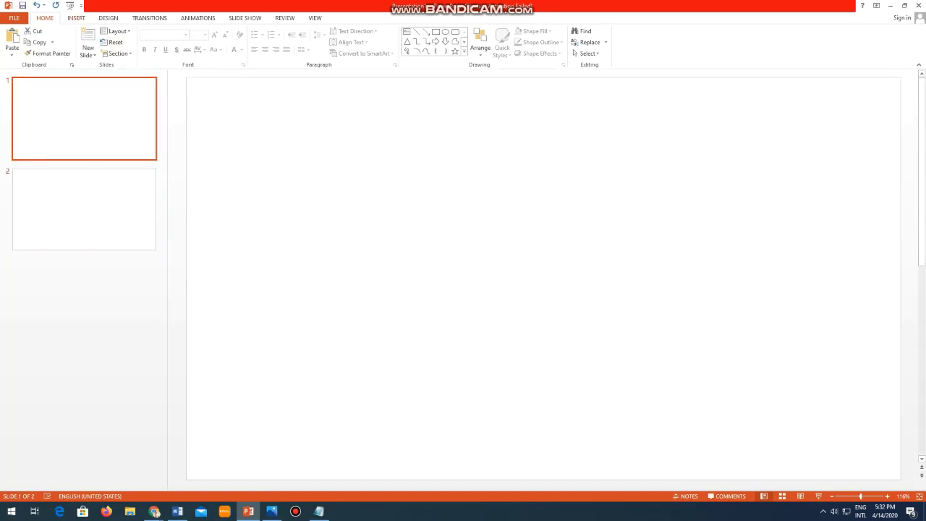
# Open Insert > Online Pictures and add the note 'Search for any online png image' in Notepad.
pyautogui.click(76, 17)
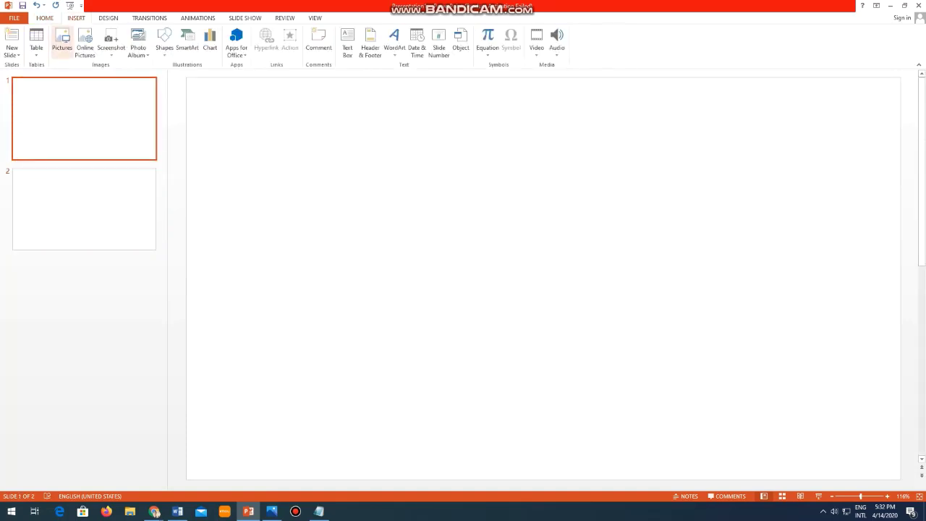
pyautogui.click(85, 42)
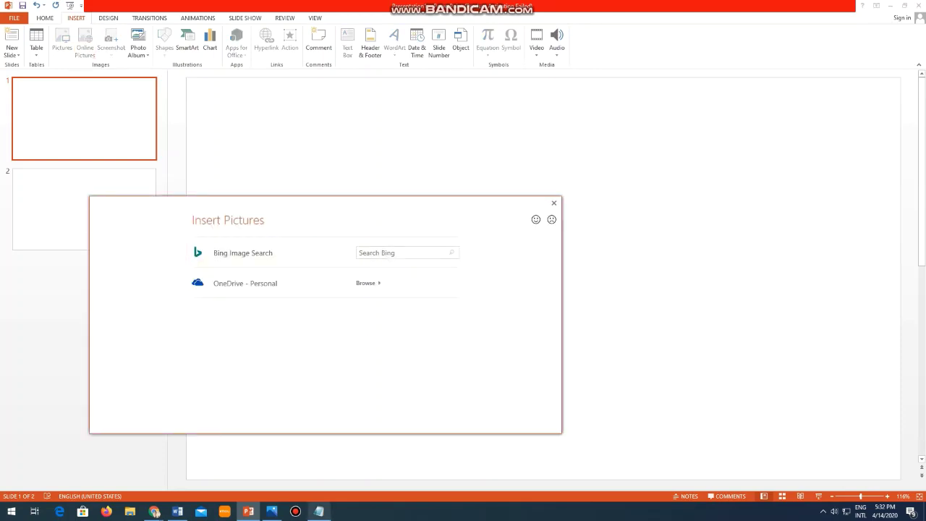
pyautogui.click(318, 511)
pyautogui.press('Return')
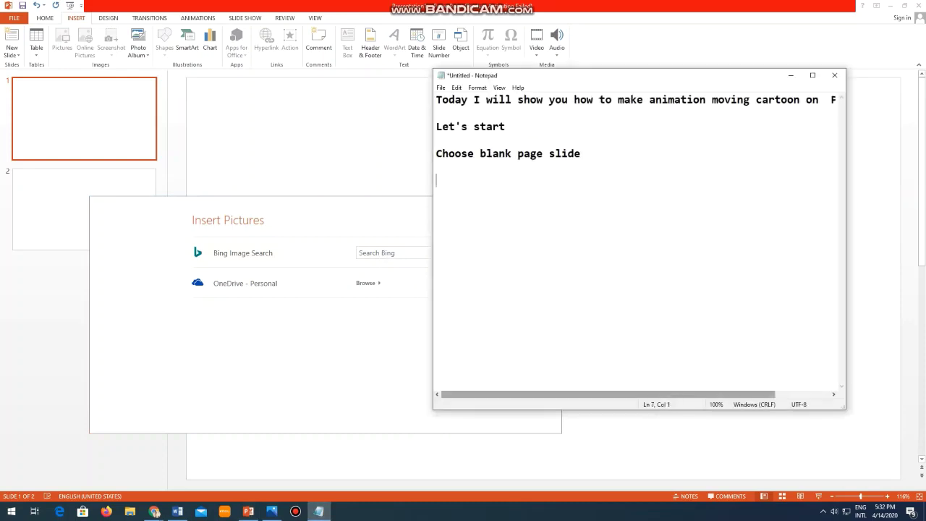
pyautogui.write('S')
pyautogui.write('earch f')
pyautogui.write('or any ')
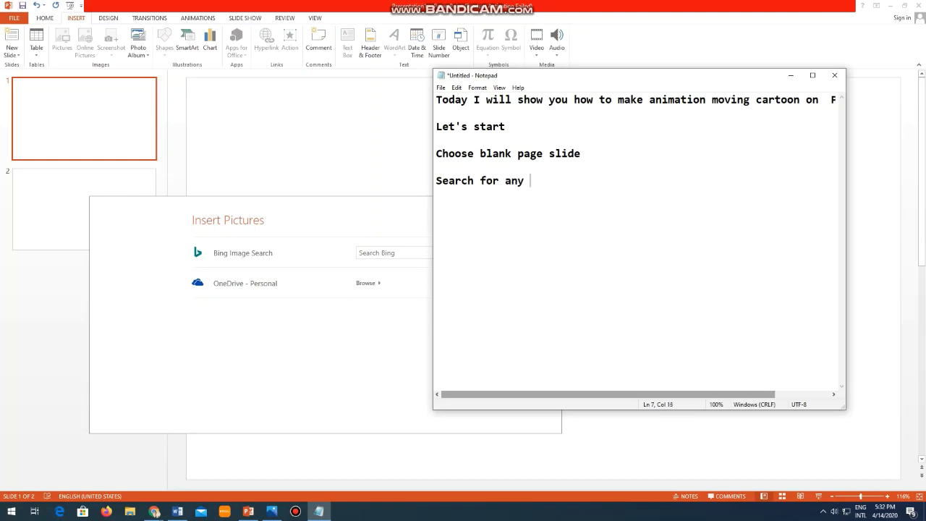
pyautogui.write('online ')
pyautogui.write('p')
pyautogui.write('ng ')
pyautogui.write('image')
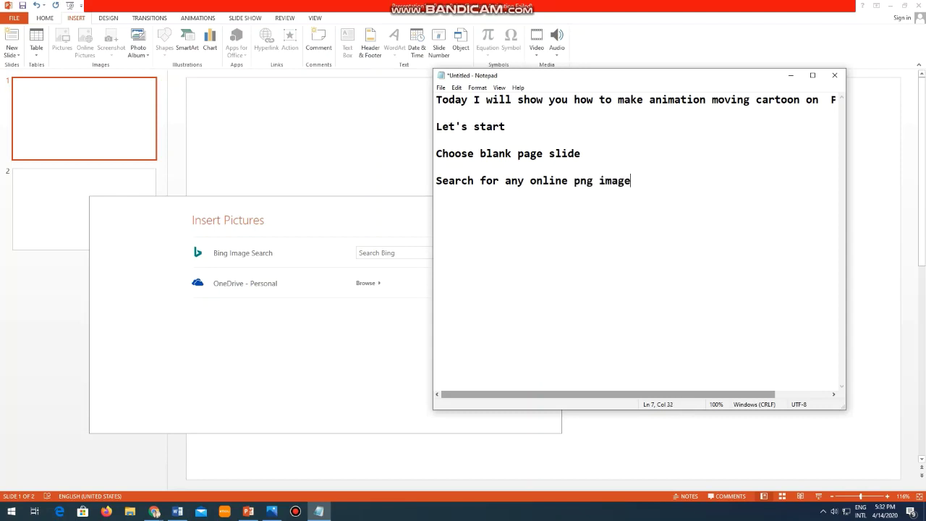
pyautogui.click(384, 252)
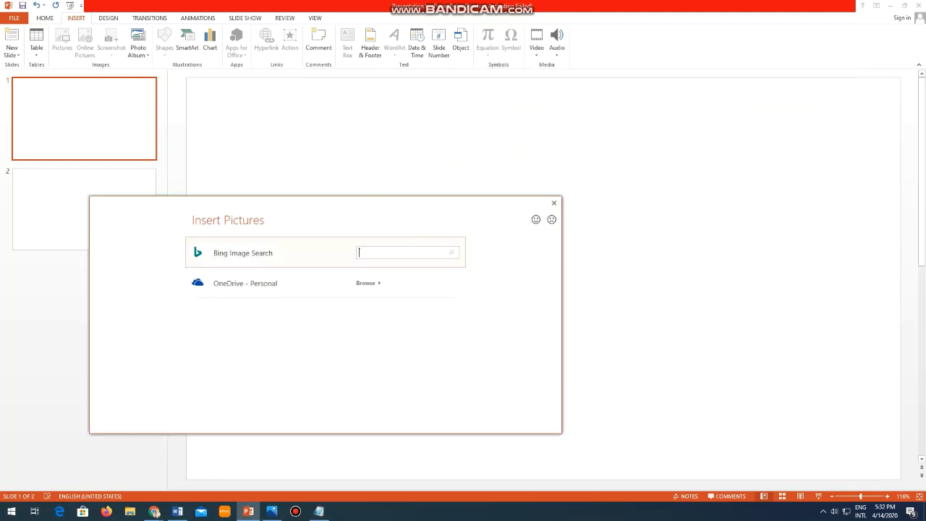
# Search Bing images for 'Sky png' and browse the results for a cloud picture.
pyautogui.write('S')
pyautogui.write('ky ')
pyautogui.write('png')
pyautogui.press('Return')
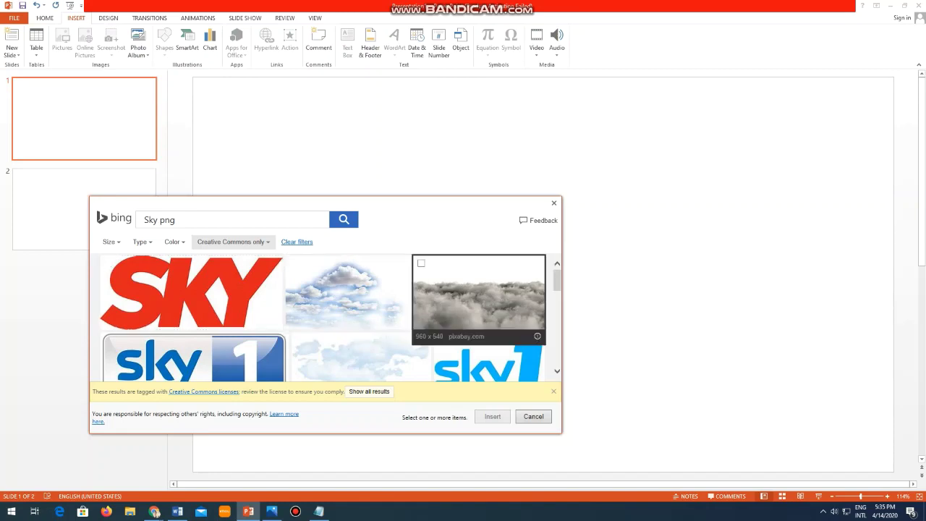
pyautogui.scroll(-2, 492, 304)
pyautogui.scroll(-2, 492, 304)
pyautogui.scroll(-2, 492, 304)
pyautogui.scroll(-2, 492, 304)
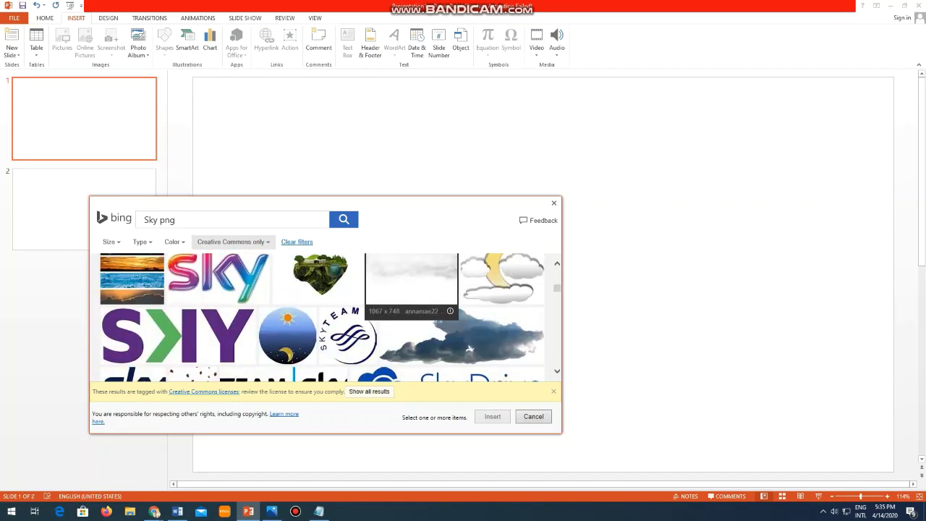
pyautogui.scroll(-2, 492, 304)
pyautogui.scroll(-2, 492, 304)
pyautogui.scroll(-2, 492, 304)
pyautogui.scroll(-2, 323, 317)
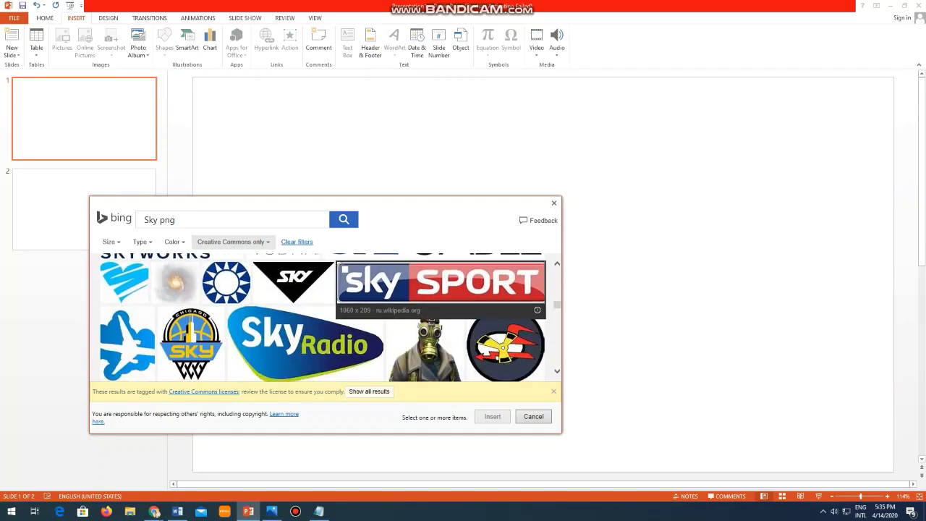
pyautogui.scroll(-2, 323, 317)
pyautogui.scroll(-2, 322, 317)
pyautogui.scroll(-2, 322, 317)
pyautogui.scroll(-2, 322, 317)
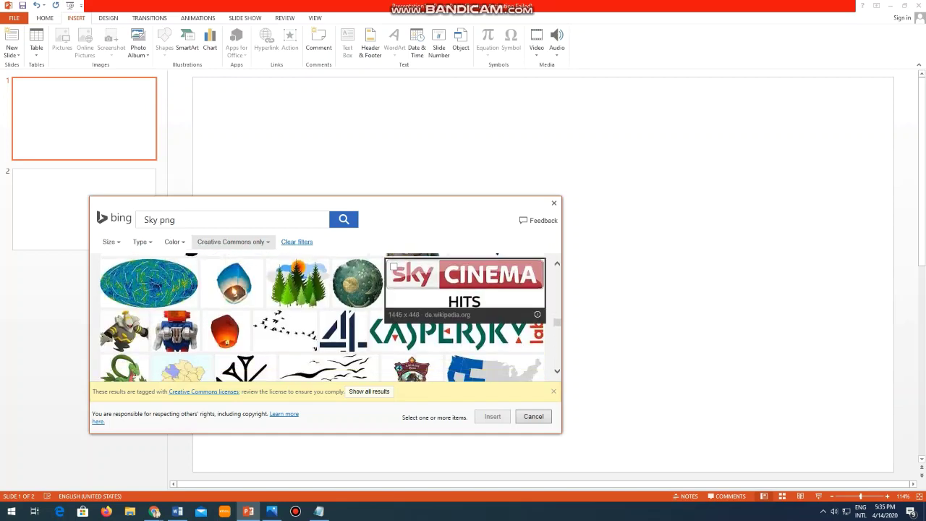
pyautogui.scroll(-2, 323, 317)
pyautogui.scroll(-2, 323, 316)
pyautogui.scroll(-2, 323, 317)
pyautogui.scroll(-2, 323, 317)
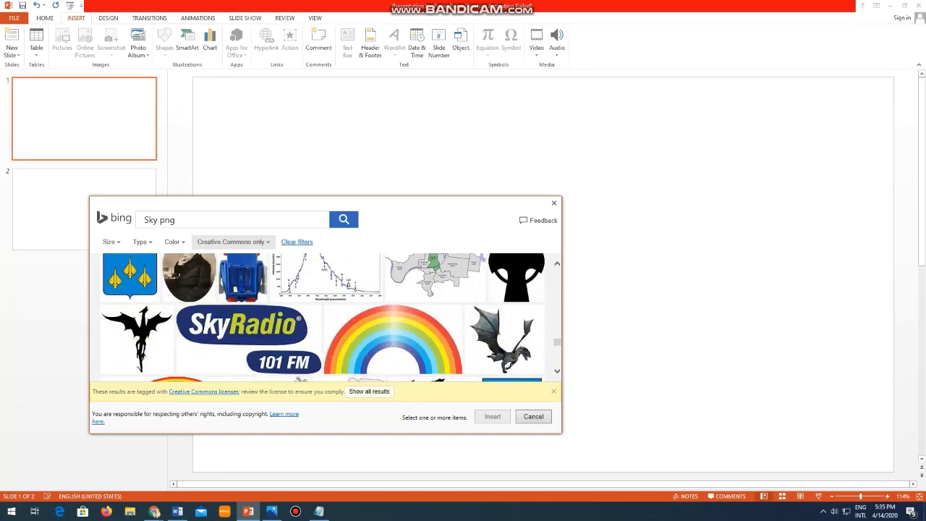
pyautogui.scroll(-2, 322, 317)
pyautogui.scroll(-2, 323, 316)
pyautogui.scroll(-2, 323, 317)
pyautogui.scroll(-1, 323, 317)
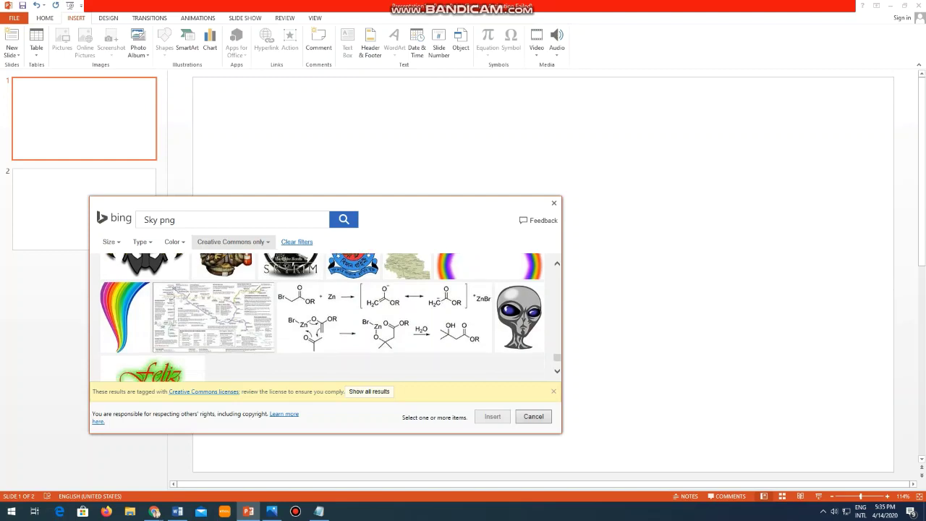
pyautogui.scroll(-1, 323, 317)
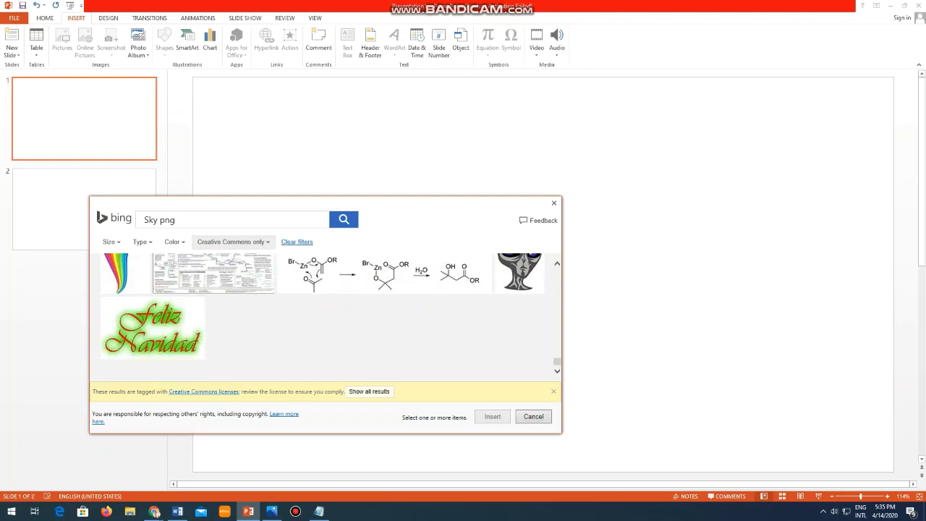
pyautogui.scroll(3, 326, 318)
pyautogui.scroll(4, 325, 318)
pyautogui.scroll(3, 323, 317)
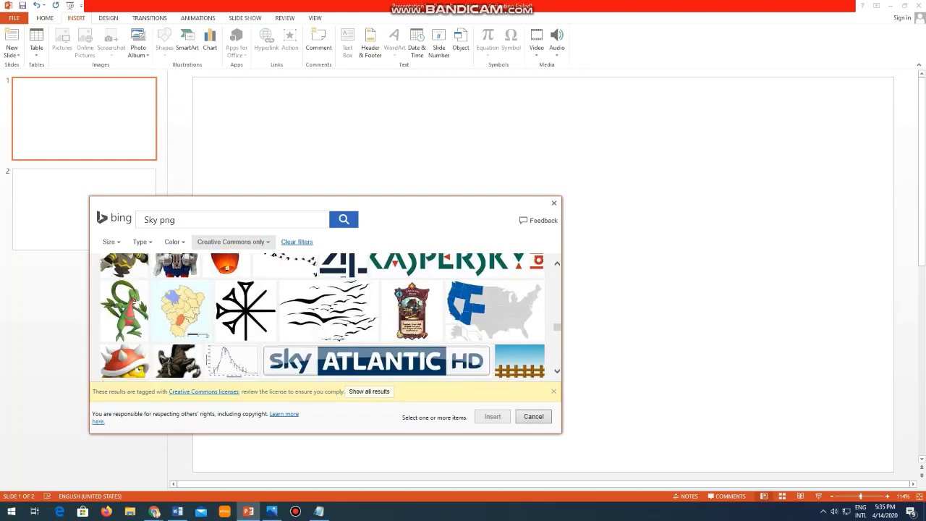
pyautogui.scroll(3, 322, 316)
pyautogui.scroll(3, 323, 317)
pyautogui.scroll(3, 322, 316)
pyautogui.scroll(3, 348, 297)
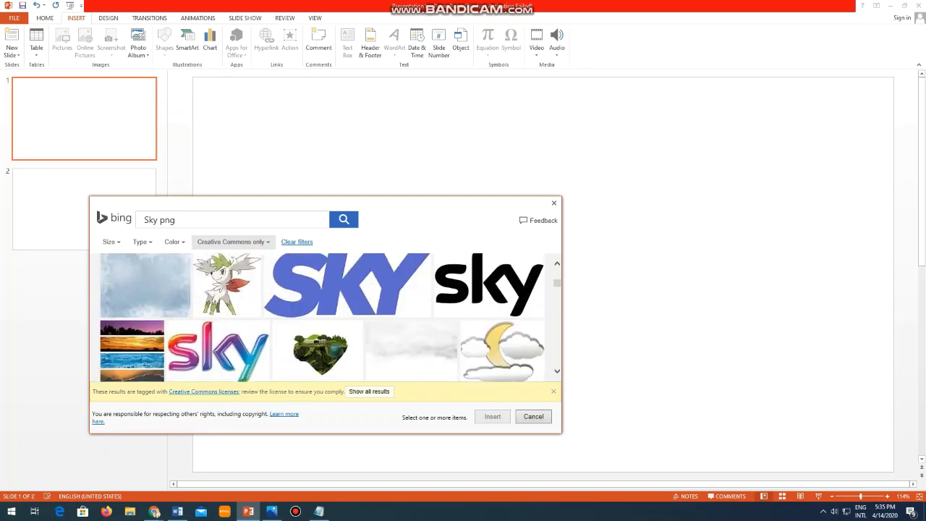
pyautogui.scroll(3, 348, 297)
pyautogui.scroll(2, 348, 296)
# Insert the top cloud picture from the search results onto slide 1.
pyautogui.click(347, 293)
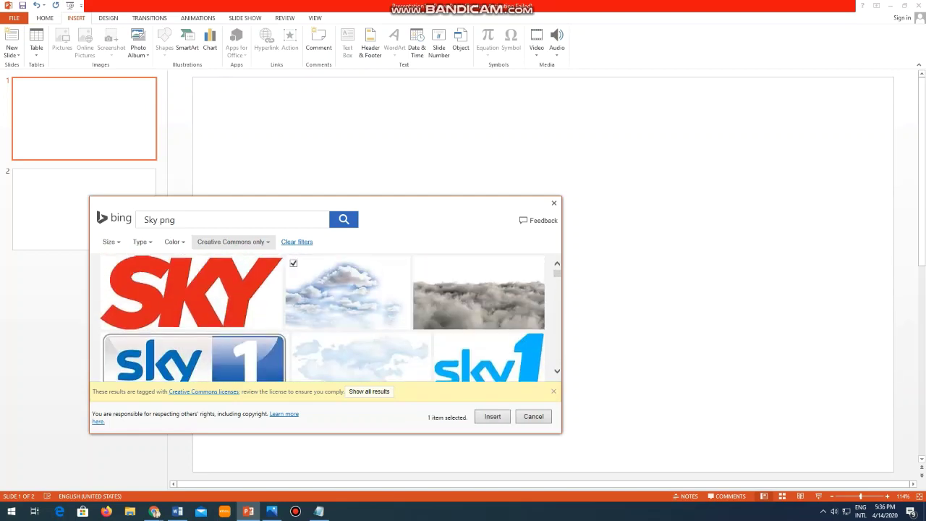
pyautogui.click(362, 355)
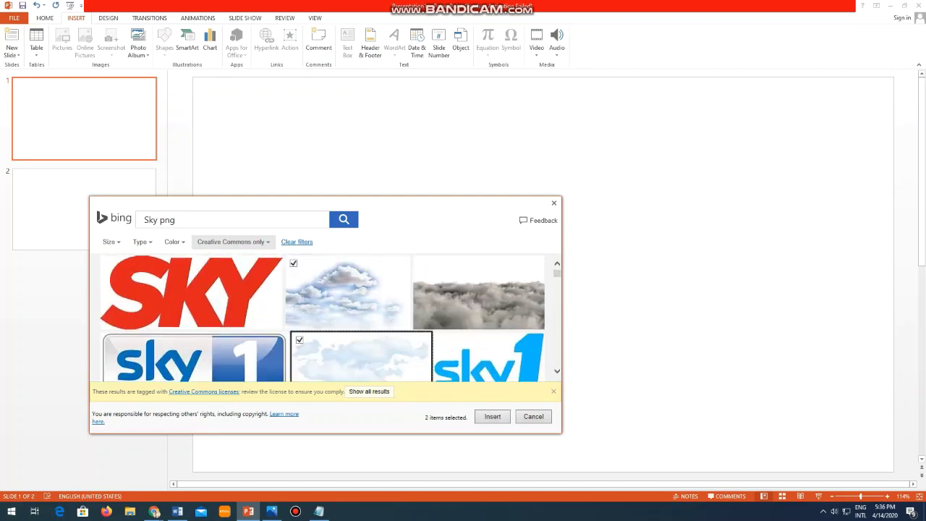
pyautogui.click(347, 293)
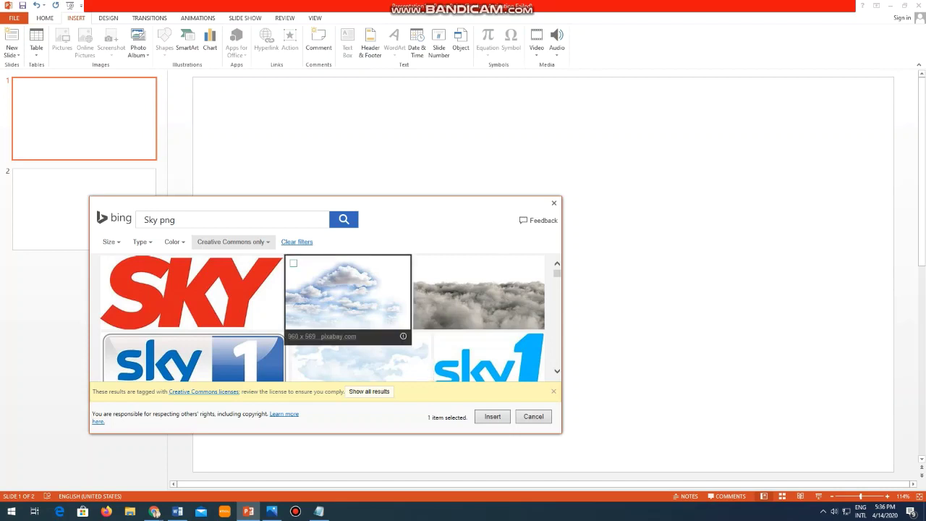
pyautogui.click(362, 358)
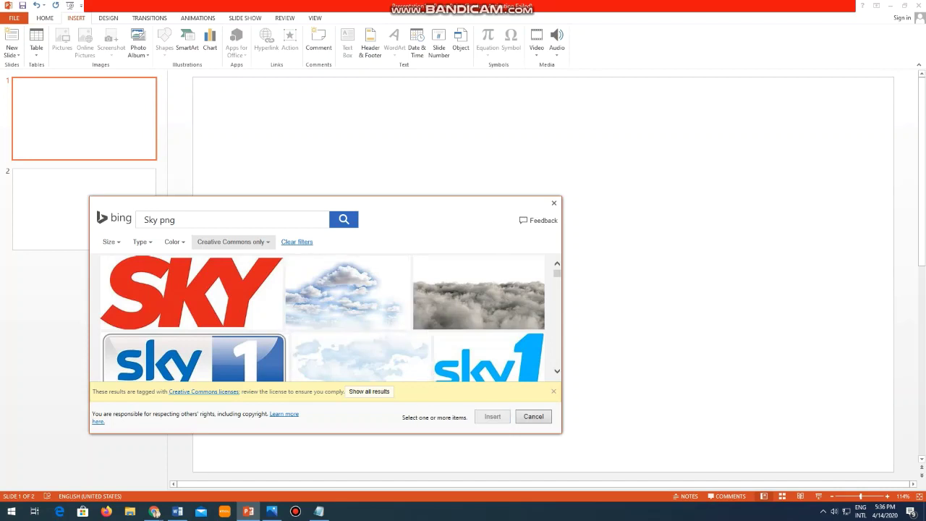
pyautogui.doubleClick(362, 354)
# Move the clouds to the slide top, widen them to 12.84 inches, and reopen Online Pictures.
pyautogui.moveTo(542, 274); pyautogui.dragTo(503, 184)
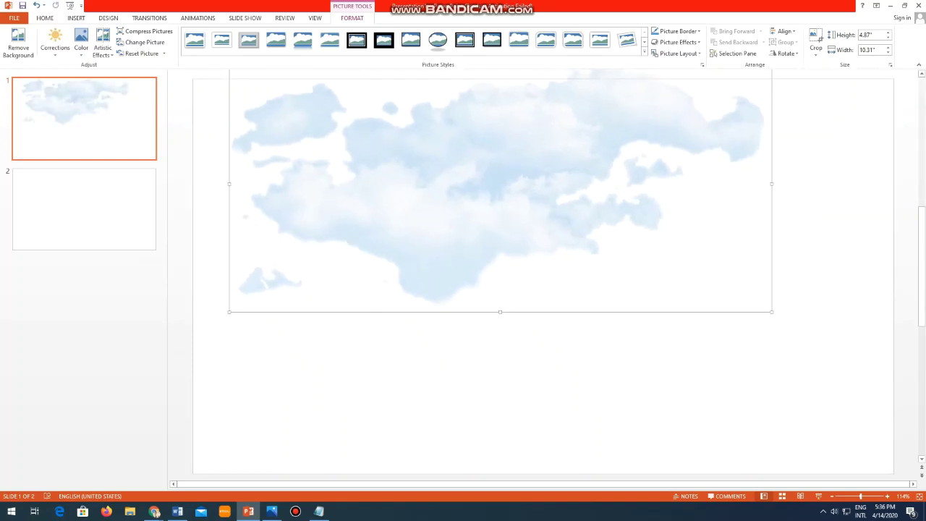
pyautogui.moveTo(772, 184); pyautogui.dragTo(894, 184)
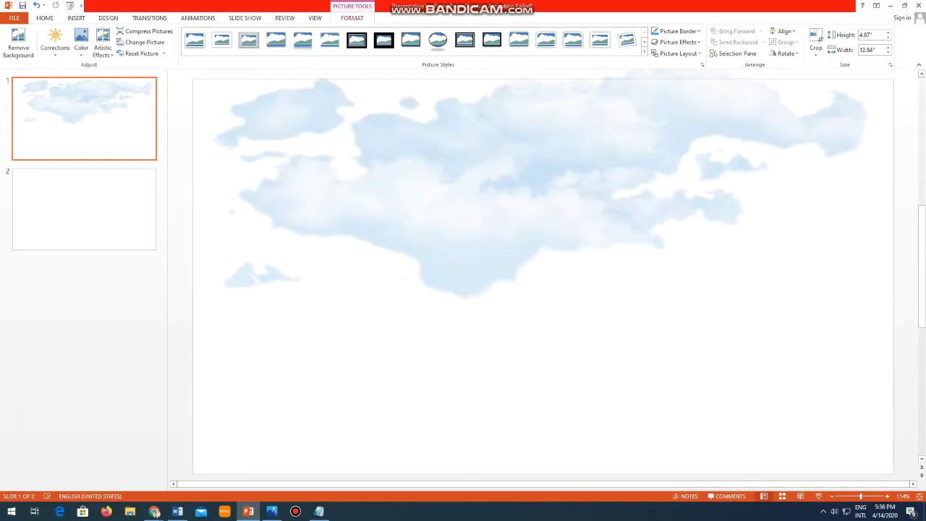
pyautogui.press('Escape')
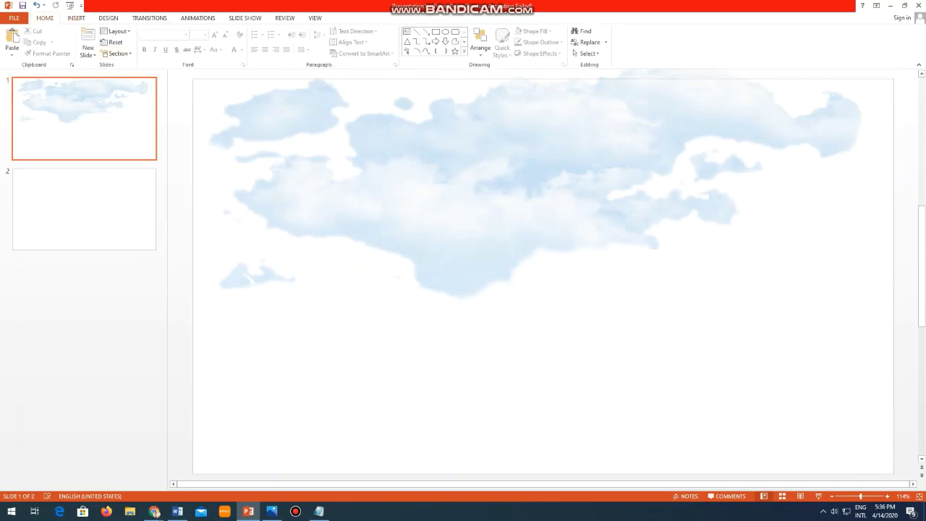
pyautogui.click(76, 18)
pyautogui.click(85, 45)
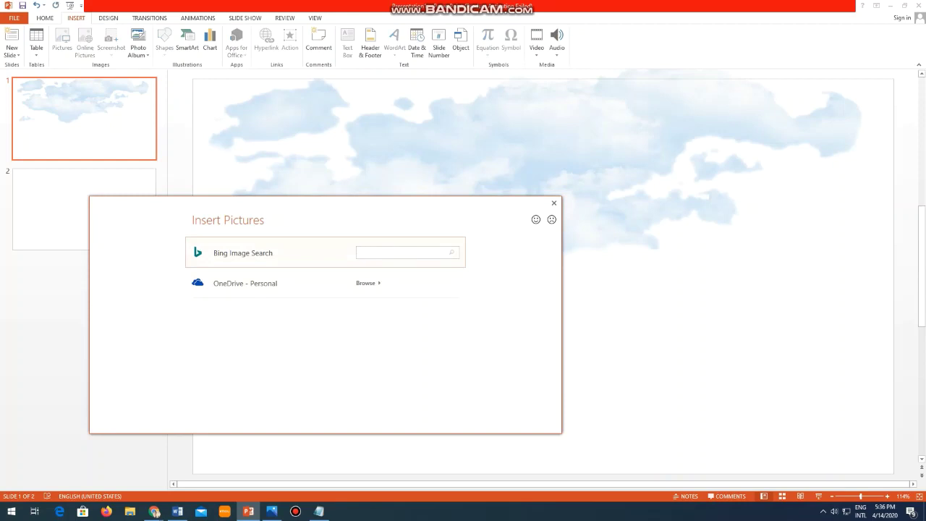
# Search 'Field.png', insert the green grass field picture and stretch it to 13.43 inches wide.
pyautogui.write('Fie')
pyautogui.write('ld.p')
pyautogui.write('ng')
pyautogui.press('Return')
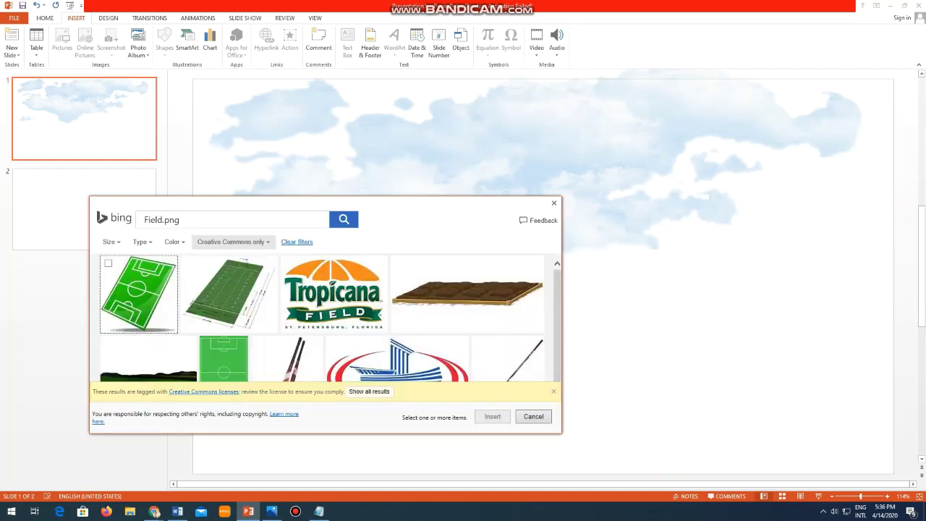
pyautogui.scroll(-3, 322, 319)
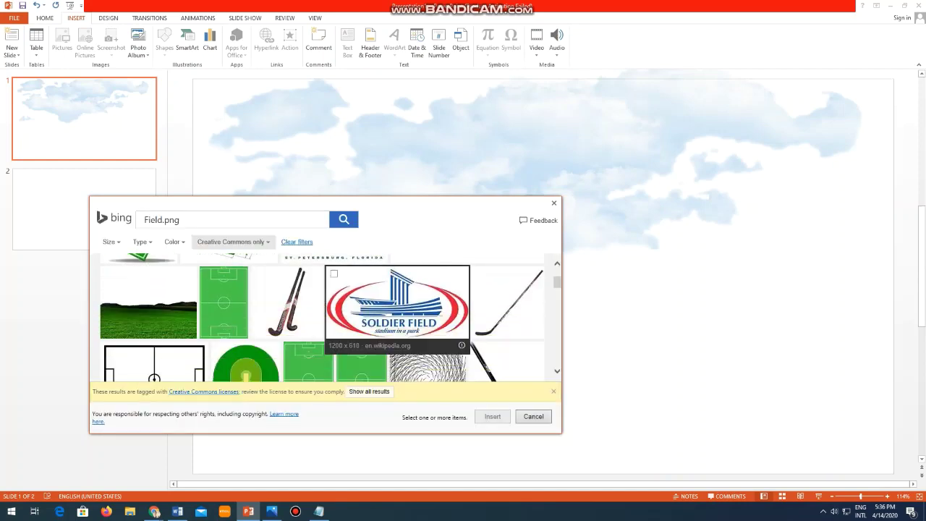
pyautogui.scroll(-1, 427, 347)
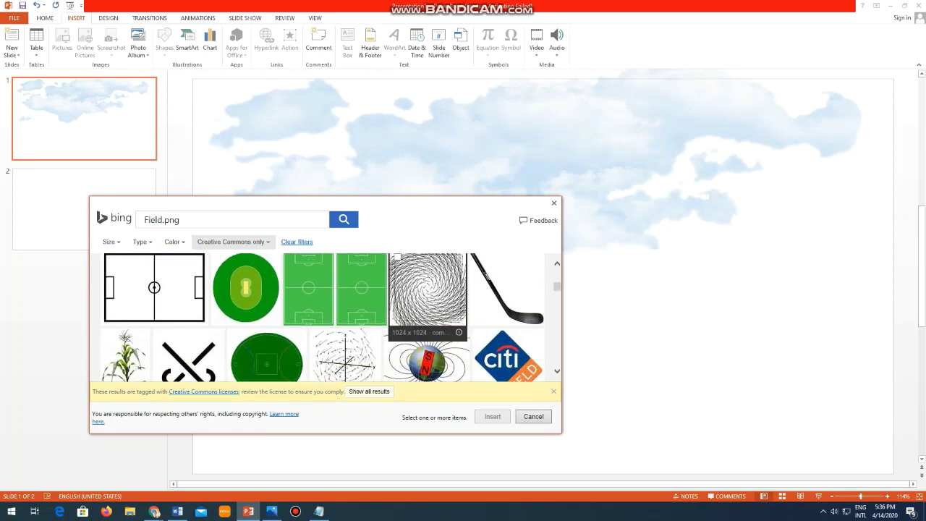
pyautogui.scroll(1, 427, 347)
pyautogui.click(148, 284)
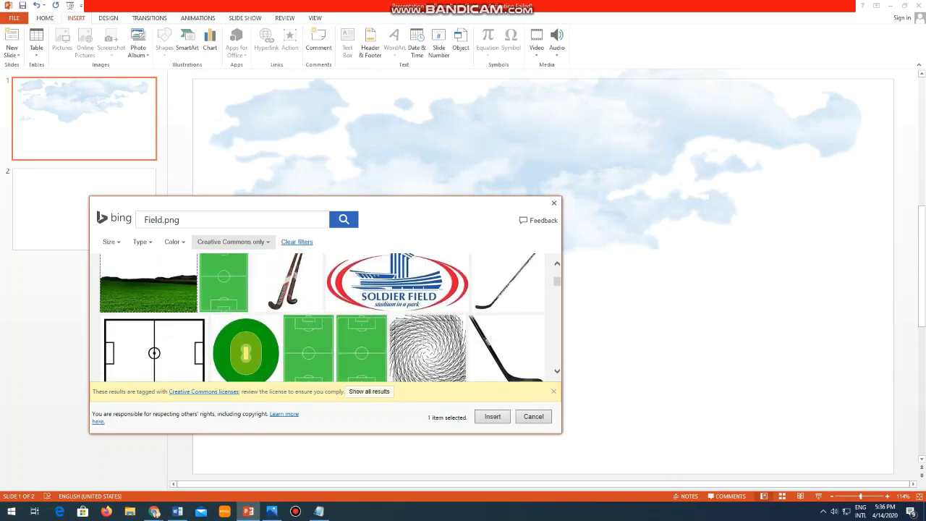
pyautogui.click(148, 283)
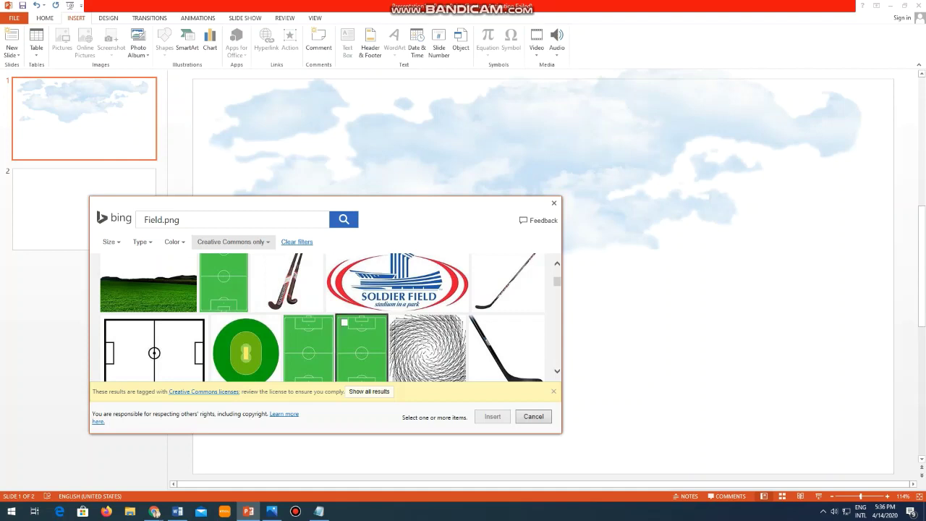
pyautogui.doubleClick(397, 282)
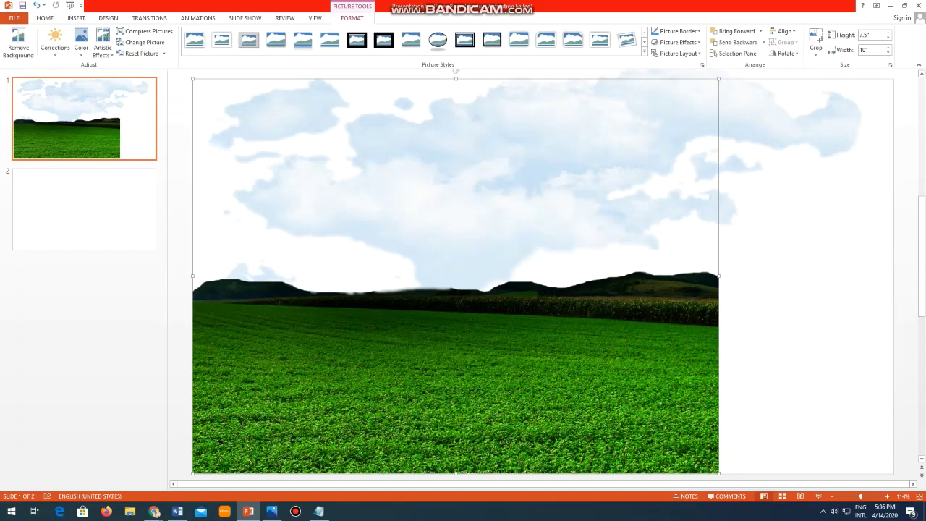
pyautogui.moveTo(718, 275); pyautogui.dragTo(899, 276)
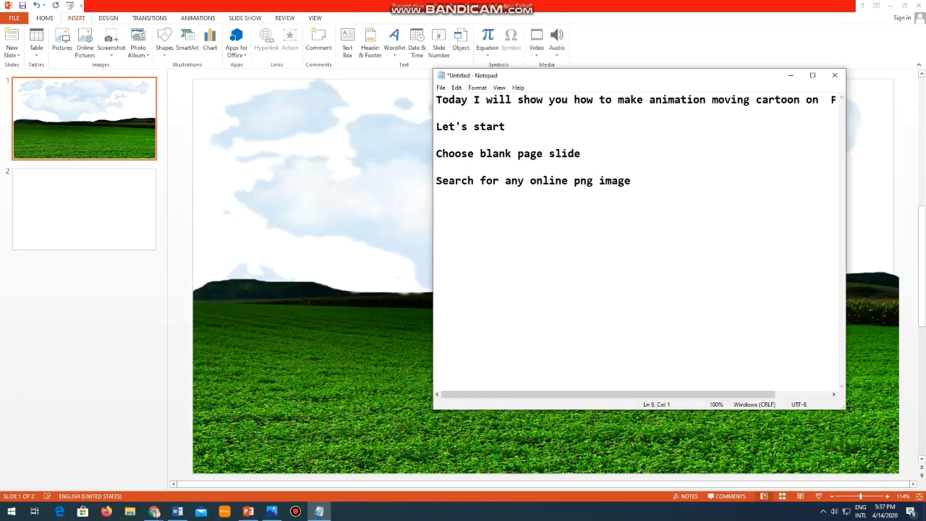
# Add the note 'now get some trees and birds' in Notepad and switch back to the slide.
pyautogui.write('no')
pyautogui.write('w get ')
pyautogui.write('some tre')
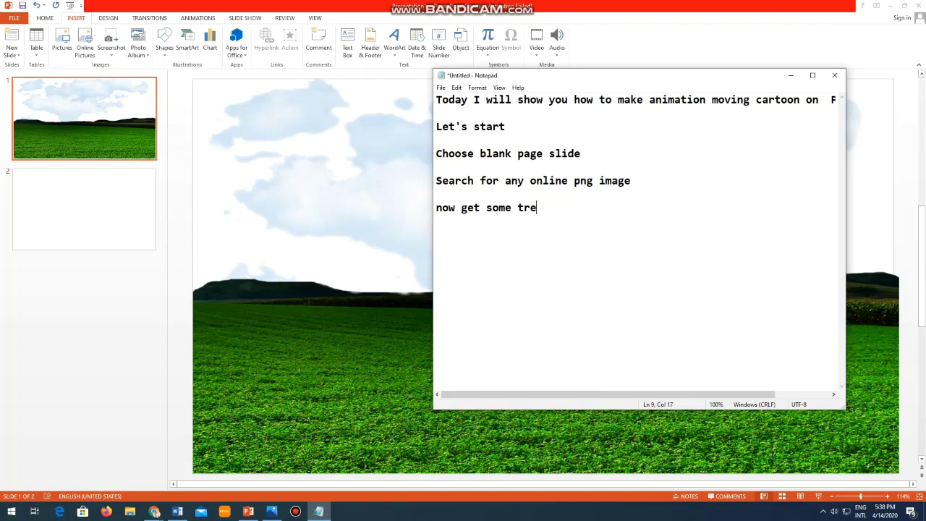
pyautogui.write('es and')
pyautogui.write('birds')
pyautogui.hotkey('alt', 'Tab')
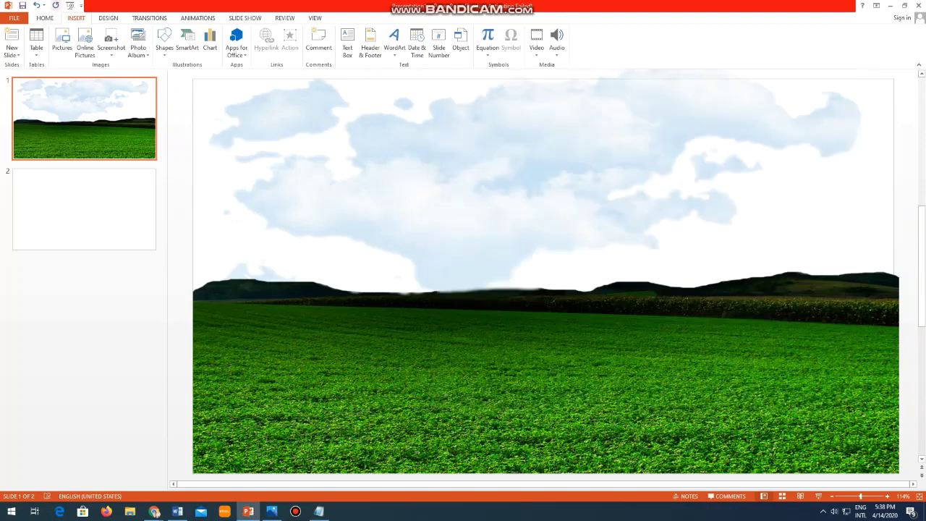
# Search online pictures for tree.png and insert the large leafy tree standing on grass.
pyautogui.click(85, 42)
pyautogui.write('tree.png')
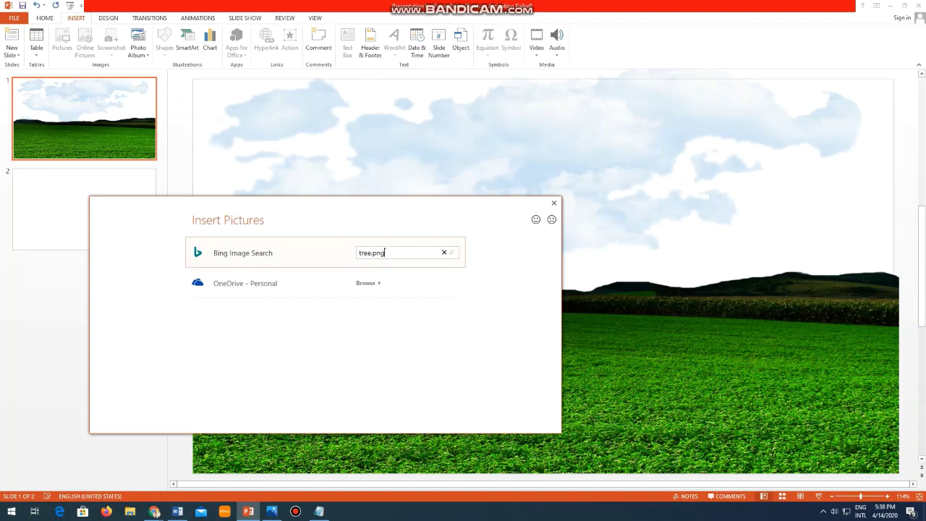
pyautogui.press('Return')
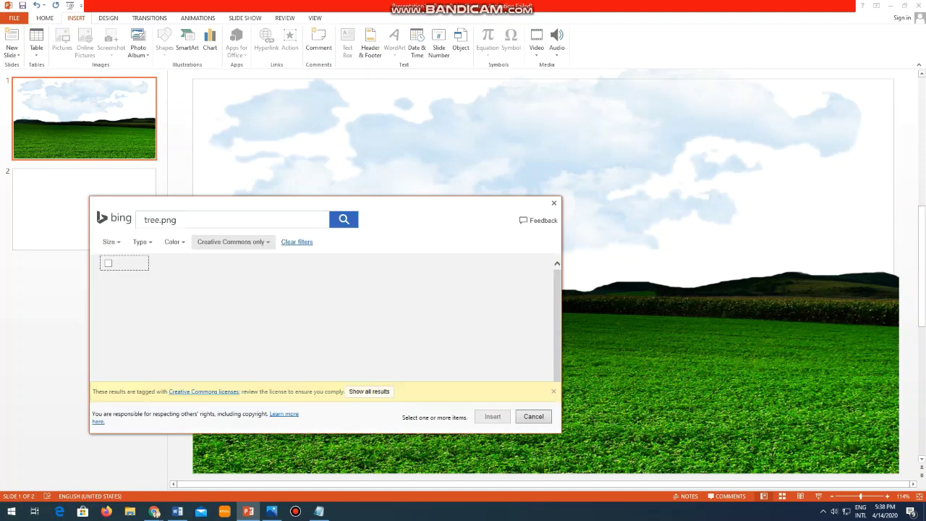
pyautogui.scroll(-1, 458, 267)
pyautogui.scroll(-2, 458, 268)
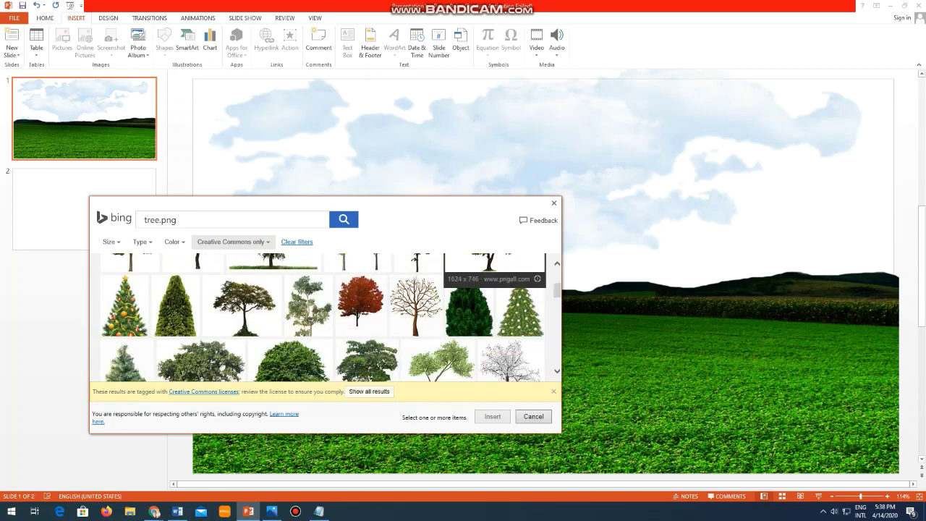
pyautogui.scroll(-2, 458, 268)
pyautogui.scroll(-1, 458, 267)
pyautogui.scroll(-1, 437, 311)
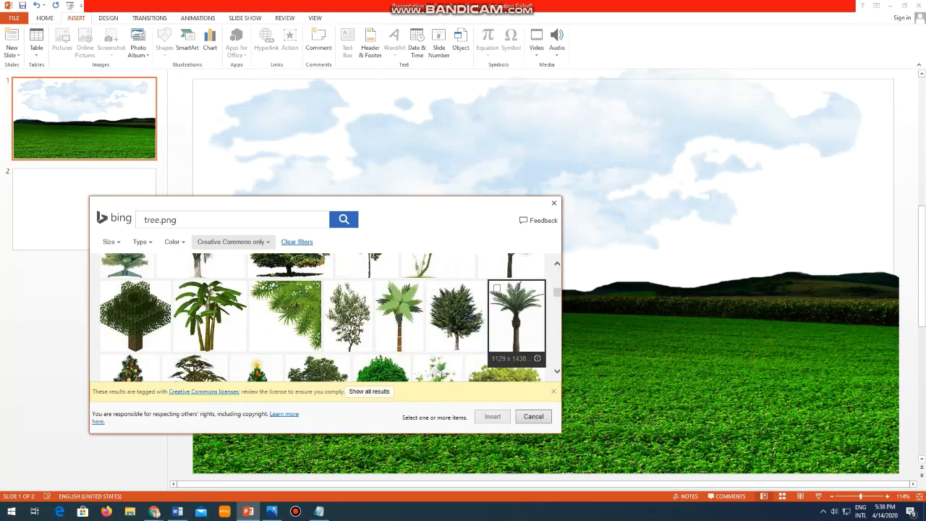
pyautogui.scroll(-1, 437, 311)
pyautogui.scroll(-1, 449, 304)
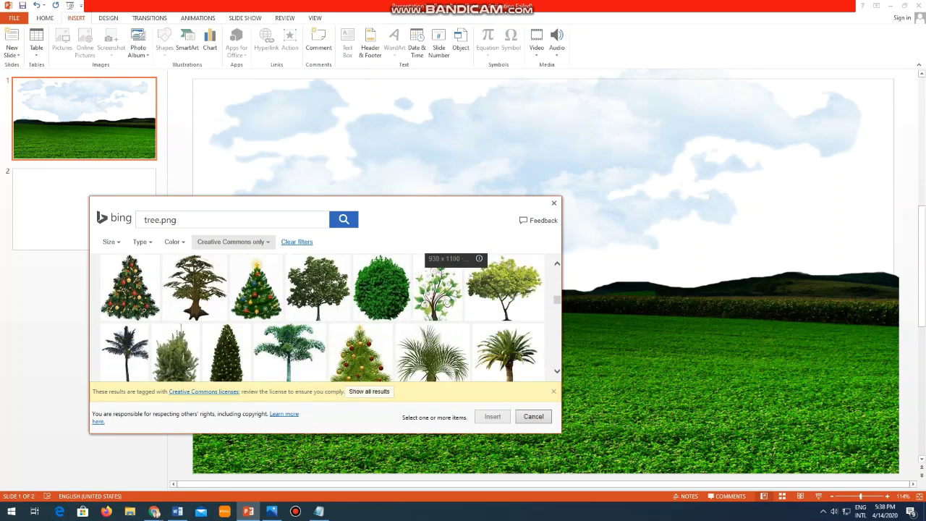
pyautogui.scroll(-1, 449, 303)
pyautogui.scroll(-2, 448, 304)
pyautogui.scroll(-1, 500, 311)
pyautogui.scroll(-1, 499, 311)
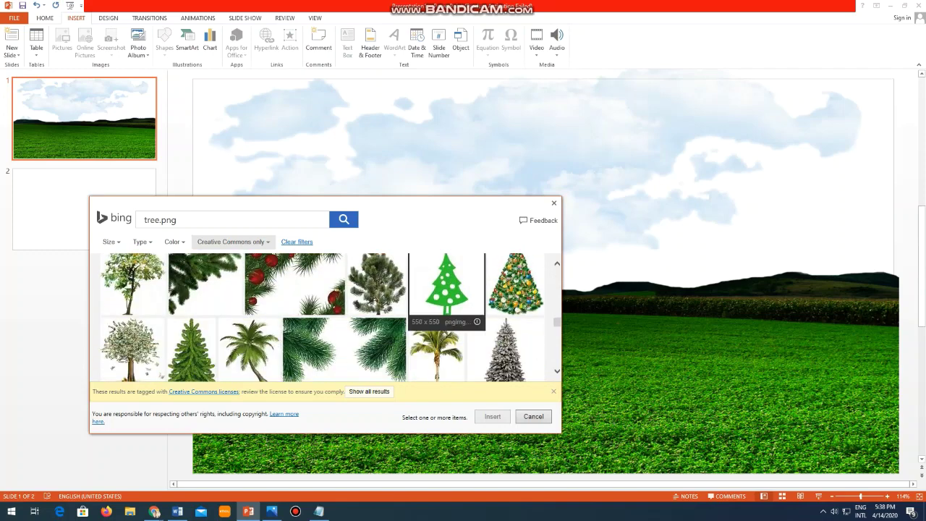
pyautogui.scroll(-1, 500, 311)
pyautogui.scroll(-1, 500, 311)
pyautogui.scroll(-1, 463, 311)
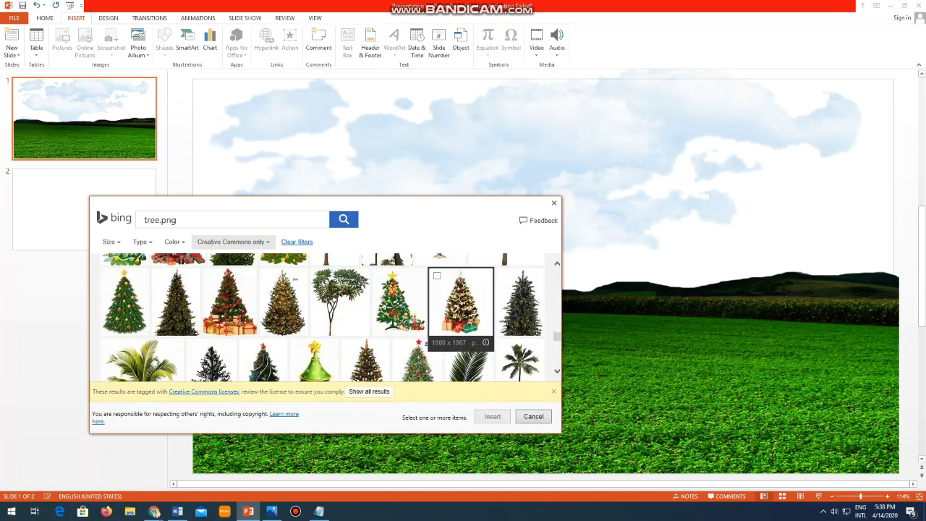
pyautogui.scroll(-1, 463, 311)
pyautogui.scroll(-1, 463, 311)
pyautogui.scroll(-1, 499, 290)
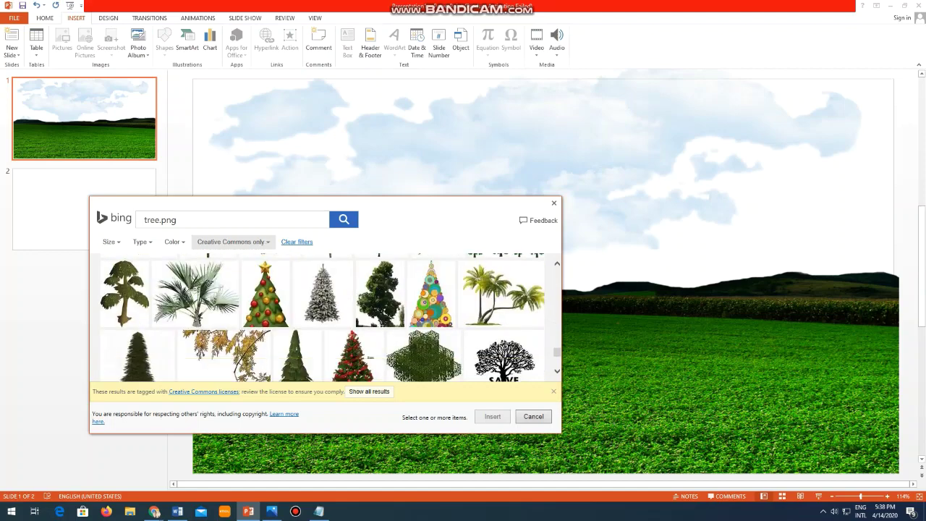
pyautogui.scroll(-2, 499, 289)
pyautogui.scroll(1, 504, 290)
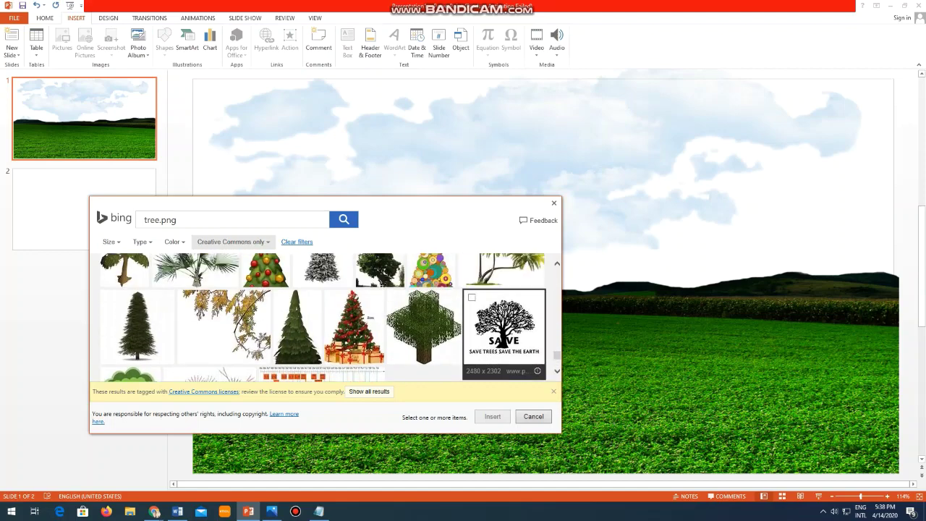
pyautogui.scroll(2, 322, 318)
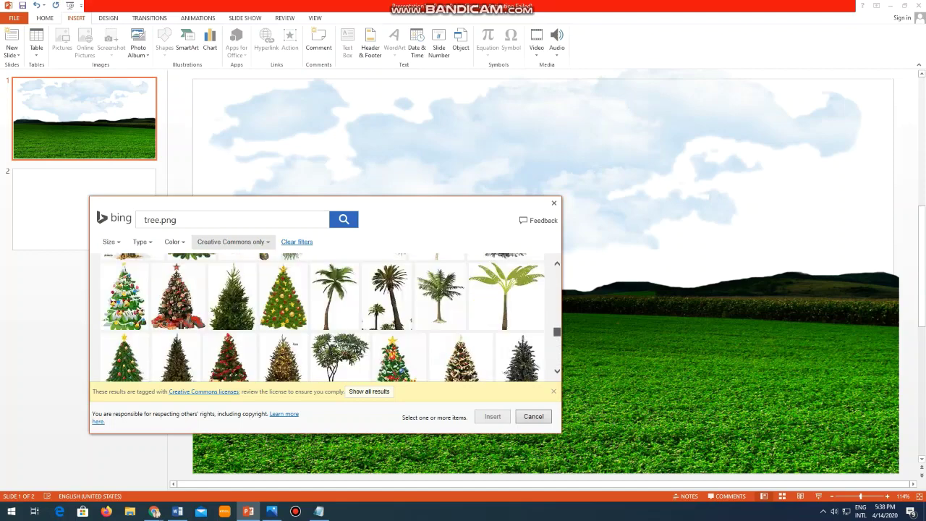
pyautogui.scroll(3, 322, 319)
pyautogui.scroll(1, 322, 318)
pyautogui.scroll(2, 362, 318)
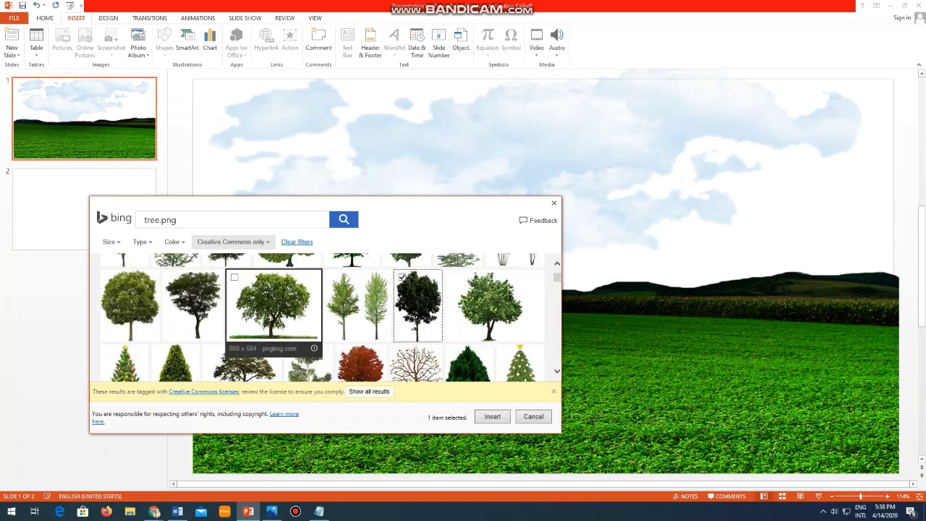
pyautogui.click(418, 304)
pyautogui.click(417, 304)
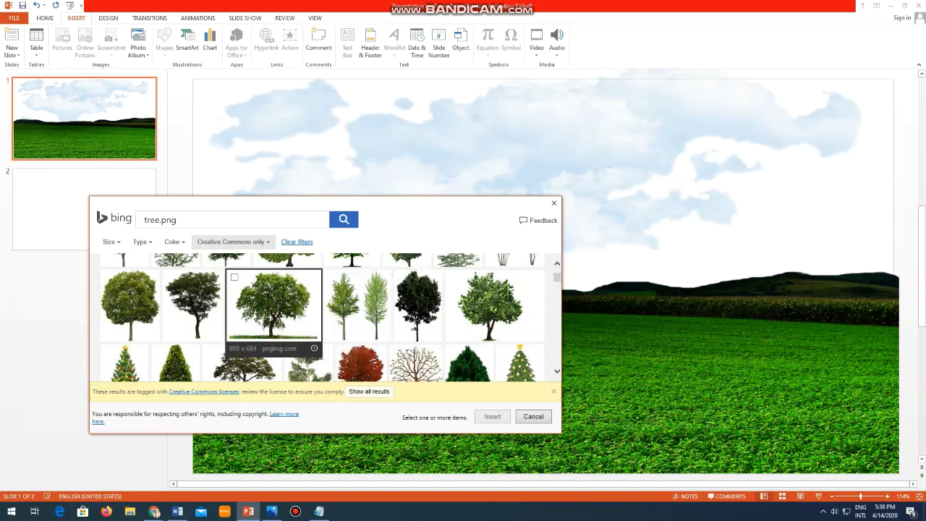
pyautogui.scroll(1, 357, 311)
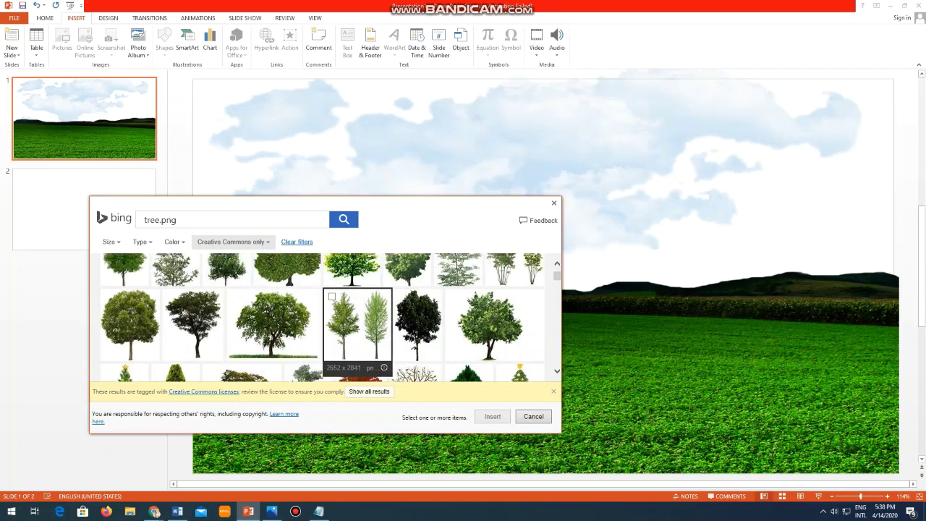
pyautogui.click(273, 324)
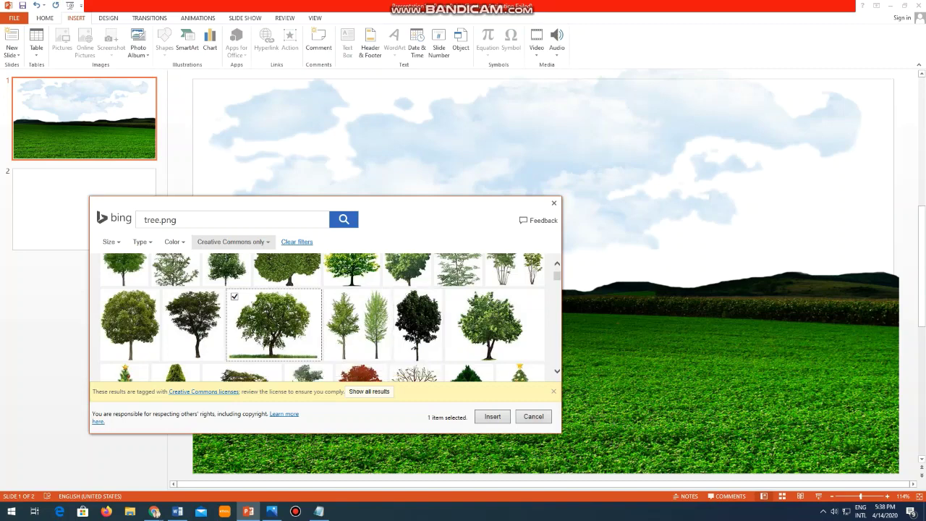
pyautogui.click(492, 416)
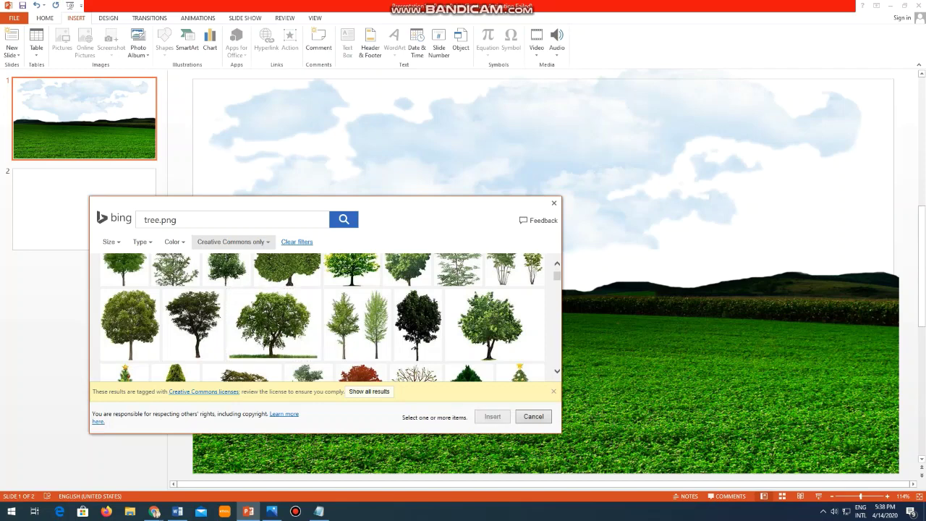
pyautogui.doubleClick(273, 324)
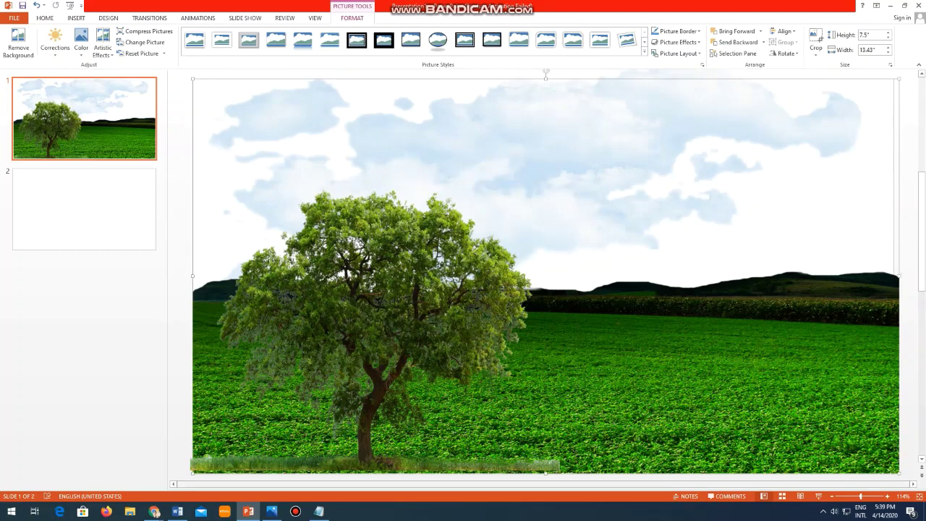
# Bring the Notepad notes back up and type 'ooking so realisti' into them.
pyautogui.click(319, 511)
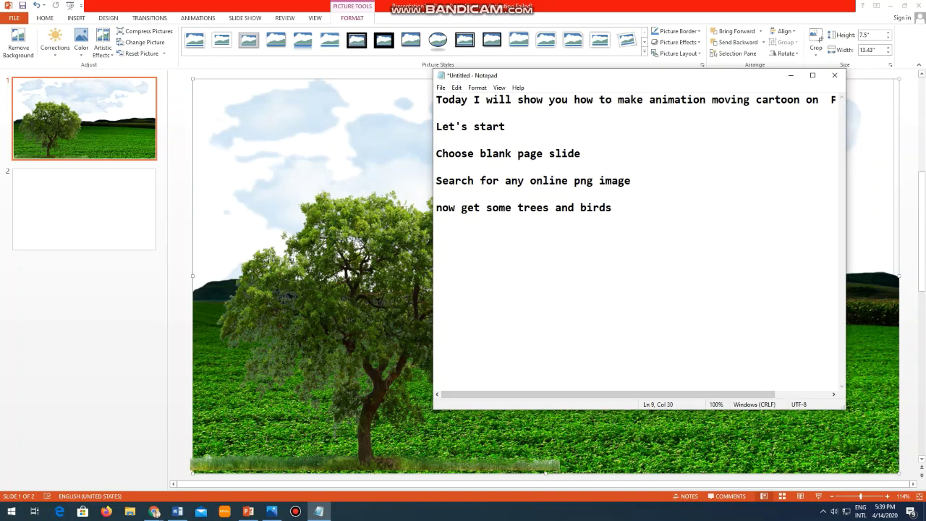
pyautogui.write('ooking')
pyautogui.write(' so rea')
pyautogui.write('listi')
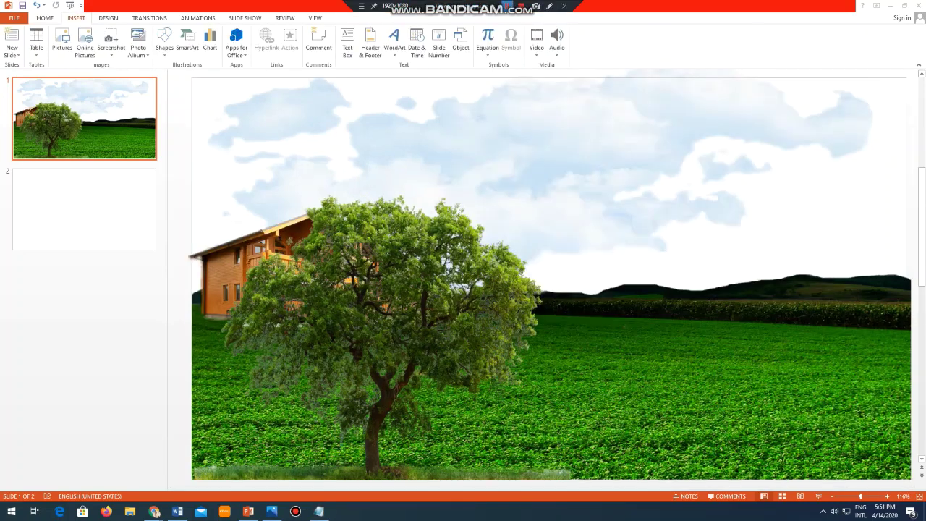
# Add the line 'get a bicycle rider' to the Notepad tutorial notes.
pyautogui.click(318, 511)
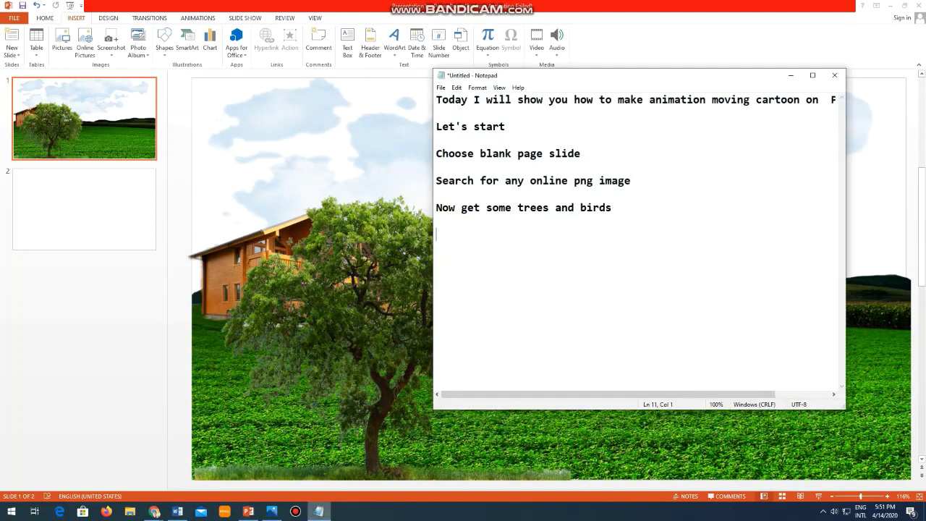
pyautogui.write('get ')
pyautogui.write('a bic')
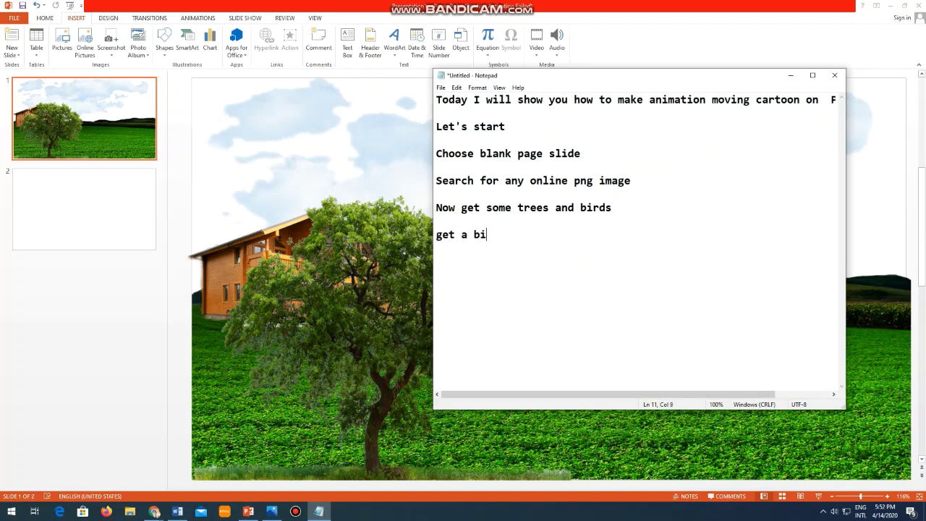
pyautogui.write('ycle r')
pyautogui.write('ider')
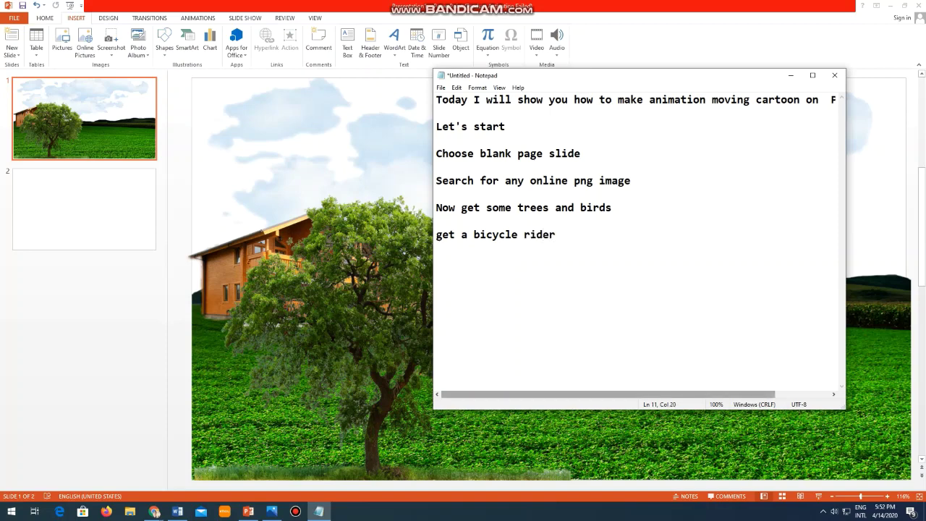
# Hide the notes and run an online picture search for bicycle.png.
pyautogui.click(791, 75)
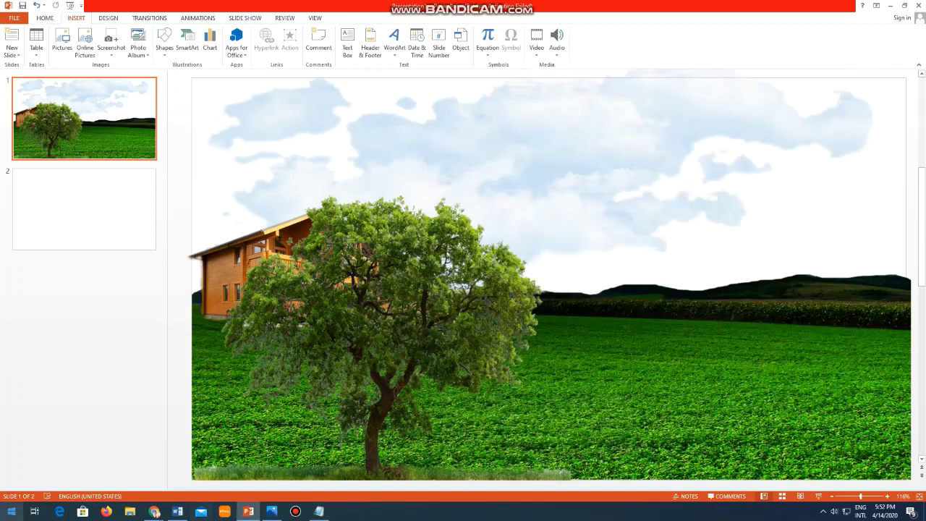
pyautogui.click(84, 45)
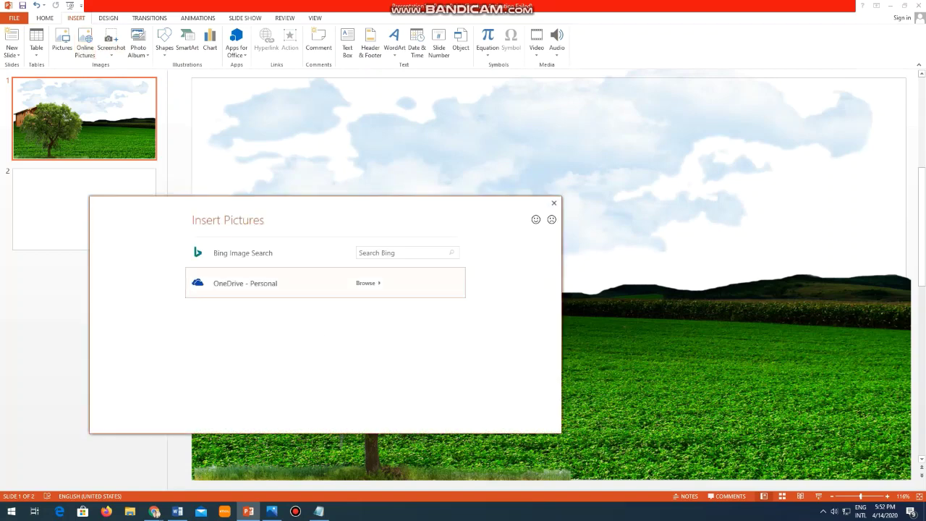
pyautogui.write('bicycle.png')
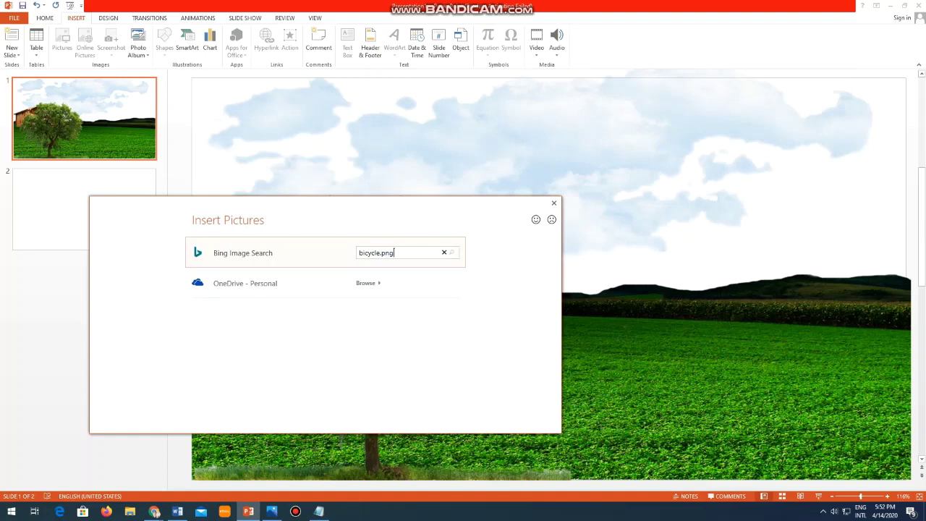
pyautogui.press('Return')
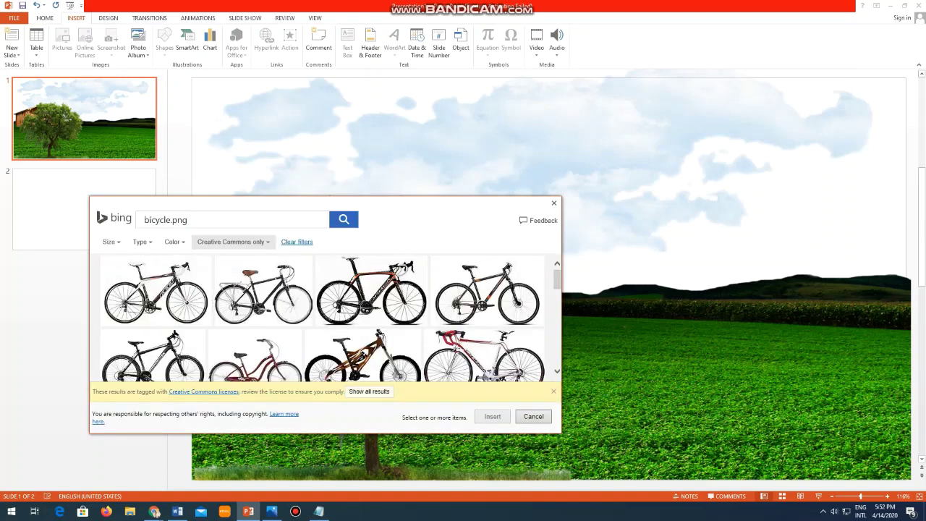
# Insert the cyclist picture from the bicycle.png search results.
pyautogui.scroll(-3, 487, 304)
pyautogui.scroll(-3, 487, 304)
pyautogui.scroll(-2, 487, 303)
pyautogui.scroll(-2, 487, 303)
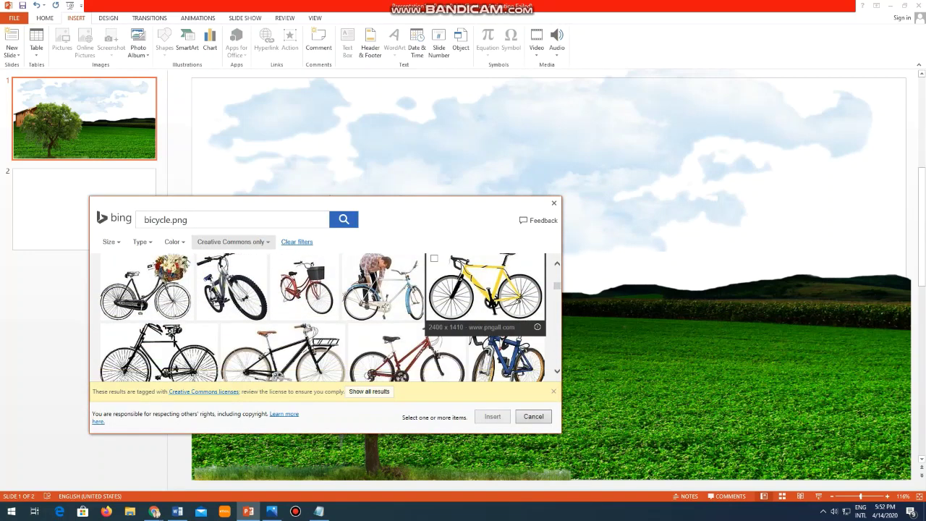
pyautogui.scroll(-2, 485, 311)
pyautogui.scroll(-2, 483, 318)
pyautogui.scroll(-2, 483, 318)
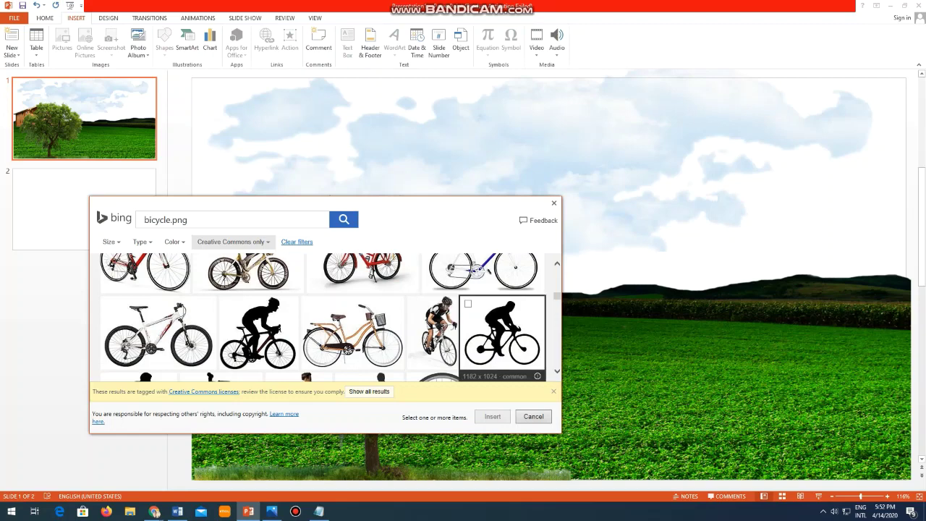
pyautogui.scroll(-2, 437, 318)
pyautogui.scroll(-1, 437, 319)
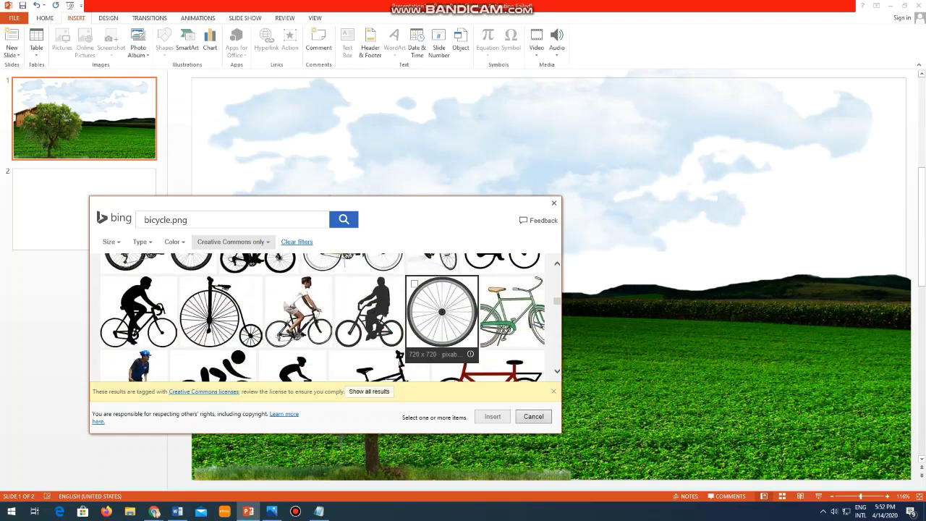
pyautogui.scroll(-2, 449, 318)
pyautogui.scroll(-2, 463, 318)
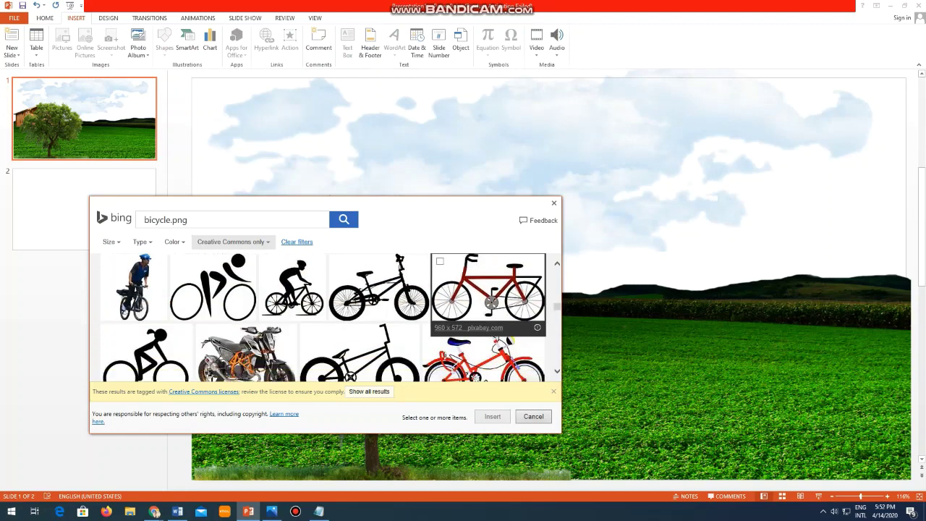
pyautogui.scroll(-2, 471, 311)
pyautogui.scroll(-1, 484, 303)
pyautogui.scroll(-2, 482, 311)
pyautogui.scroll(-2, 483, 311)
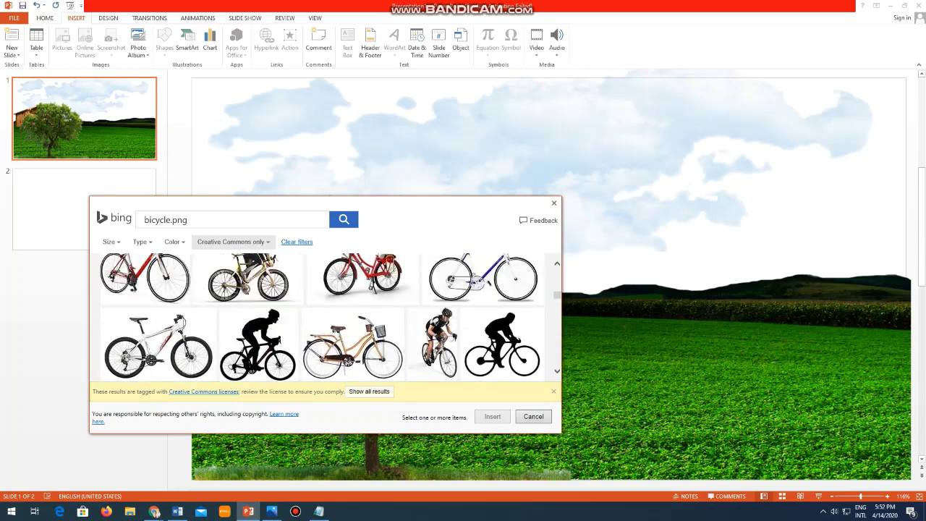
pyautogui.scroll(-2, 483, 311)
pyautogui.scroll(-2, 482, 311)
pyautogui.scroll(2, 323, 318)
pyautogui.scroll(2, 323, 318)
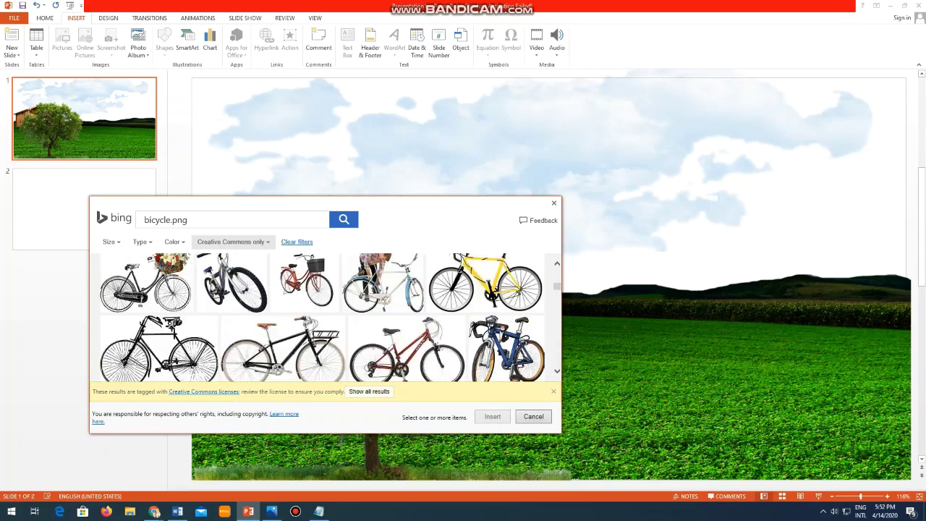
pyautogui.scroll(2, 323, 318)
pyautogui.scroll(2, 323, 317)
pyautogui.scroll(2, 323, 318)
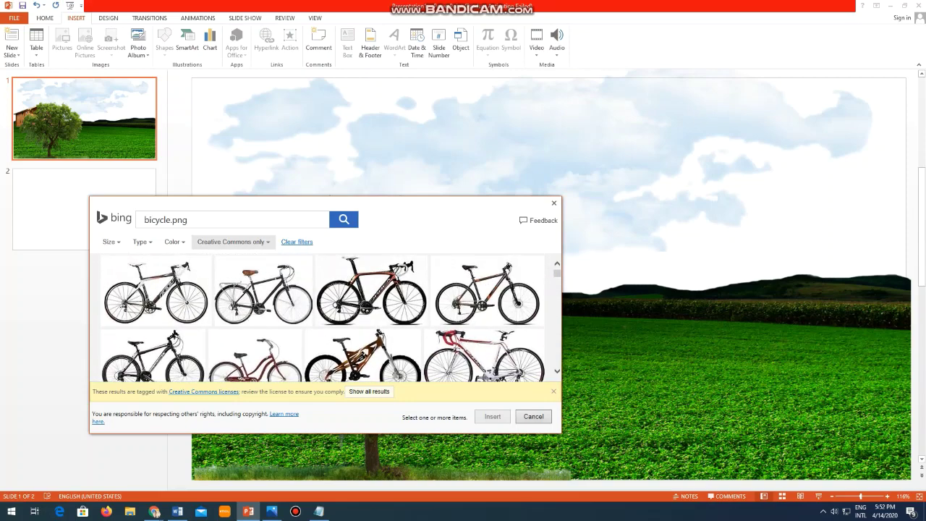
pyautogui.scroll(-2, 290, 333)
pyautogui.scroll(-2, 290, 332)
pyautogui.scroll(-1, 290, 333)
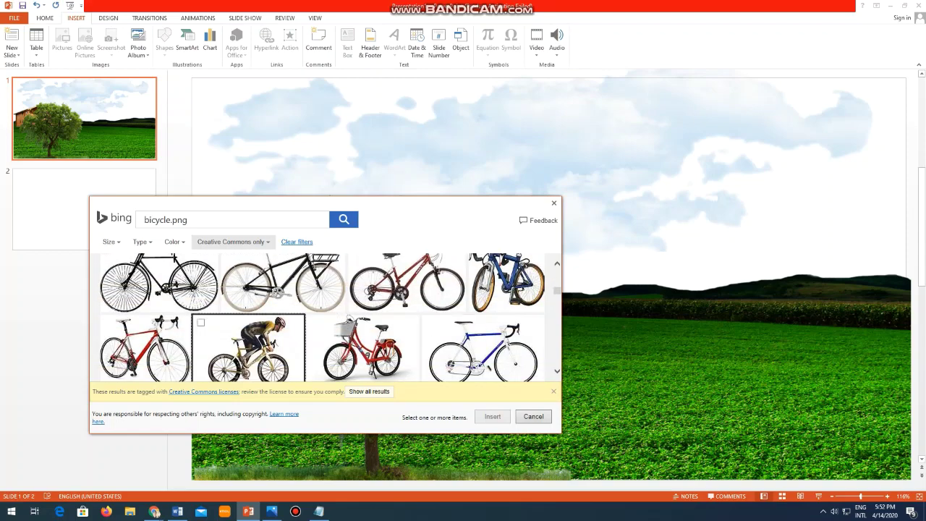
pyautogui.click(249, 347)
pyautogui.click(492, 416)
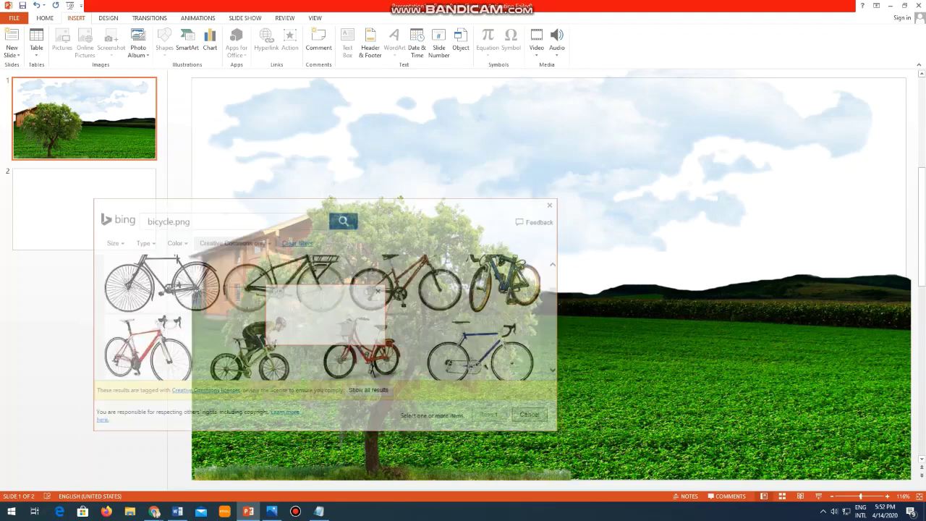
# Drag the cyclist picture to the lower left of the slide beside the tree.
pyautogui.moveTo(549, 304); pyautogui.dragTo(350, 360)
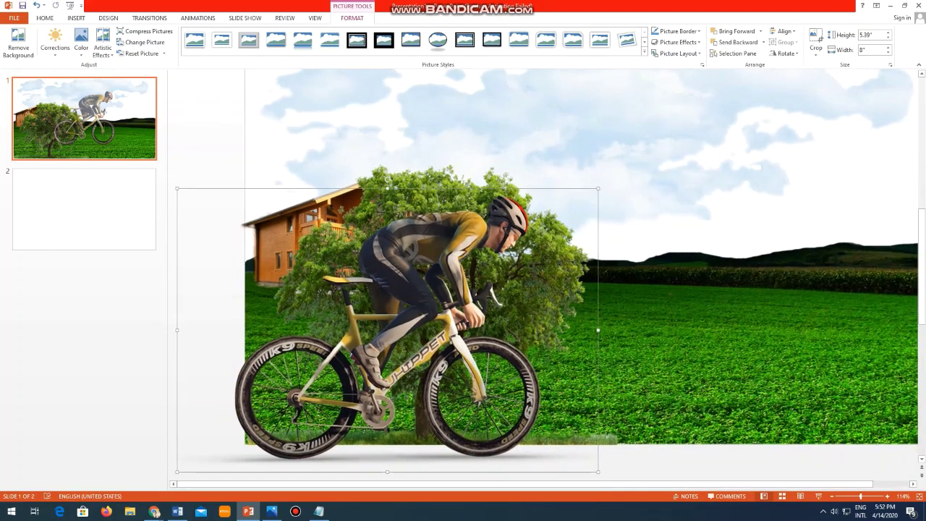
pyautogui.moveTo(391, 330); pyautogui.dragTo(290, 391)
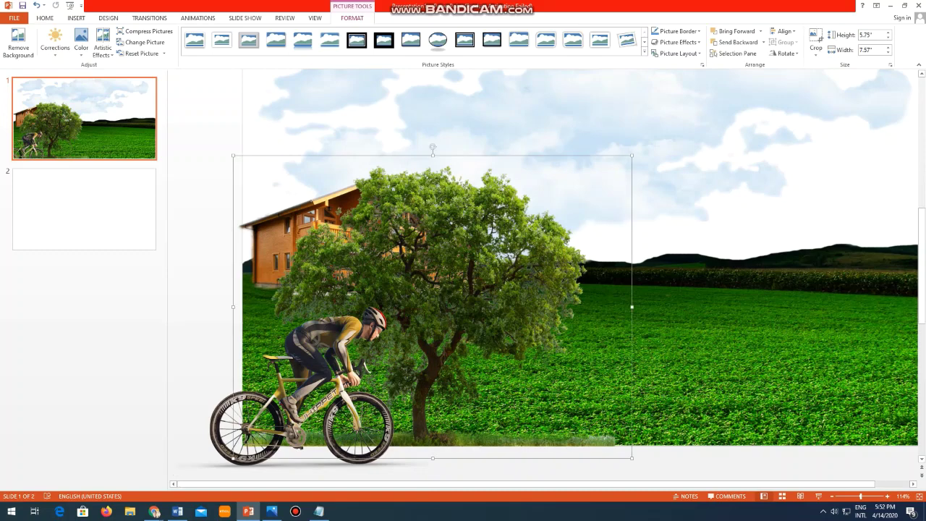
pyautogui.click(319, 512)
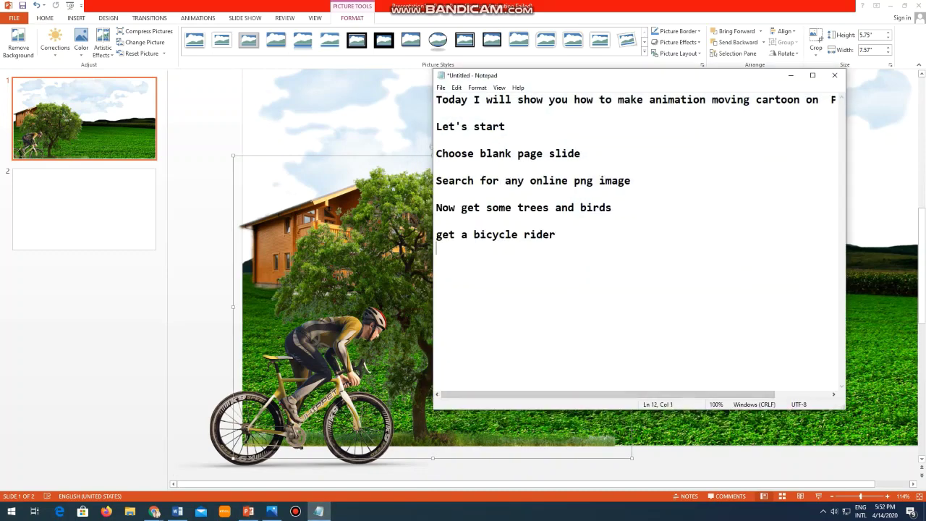
# Replace the stray letter with the note 'Now add the animation touch follow me' and hide Notepad.
pyautogui.press('BackSpace')
pyautogui.write('N')
pyautogui.write('ow ad')
pyautogui.write('d the ')
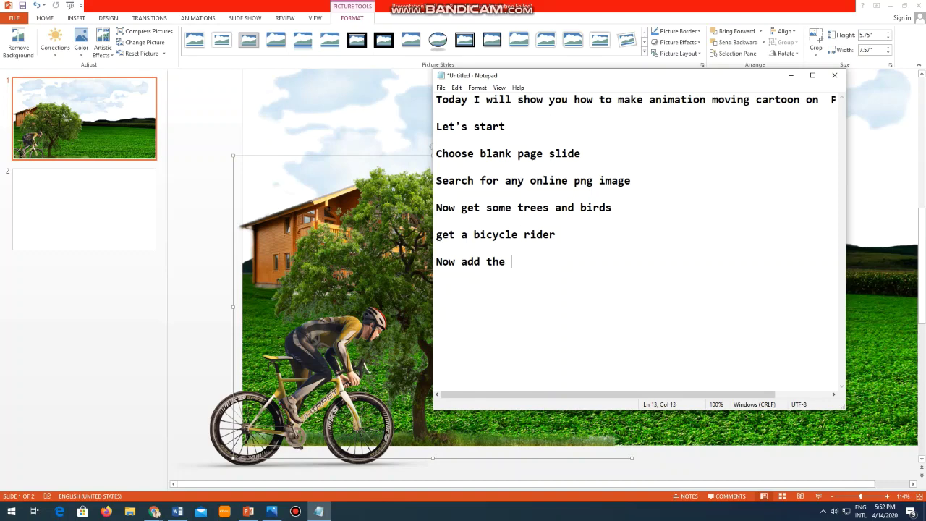
pyautogui.write('animation')
pyautogui.write(' touch ')
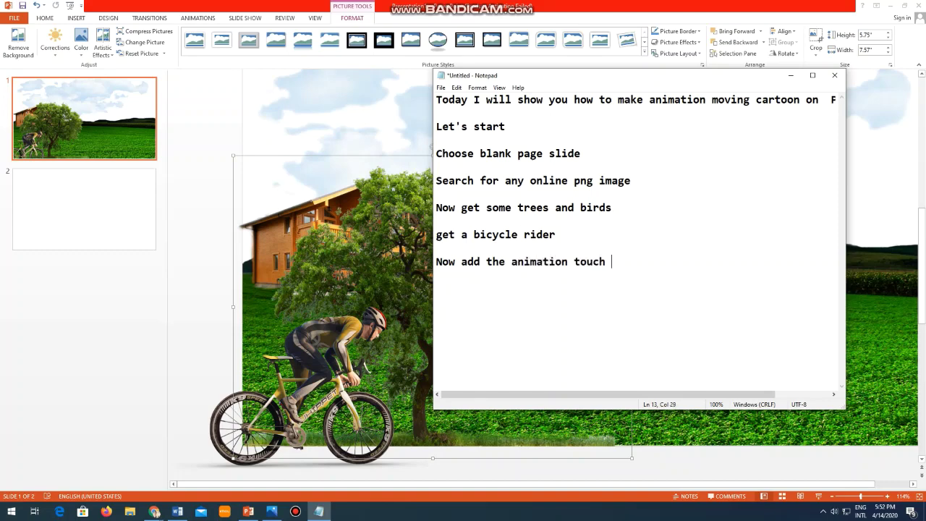
pyautogui.write('follow ')
pyautogui.write('me')
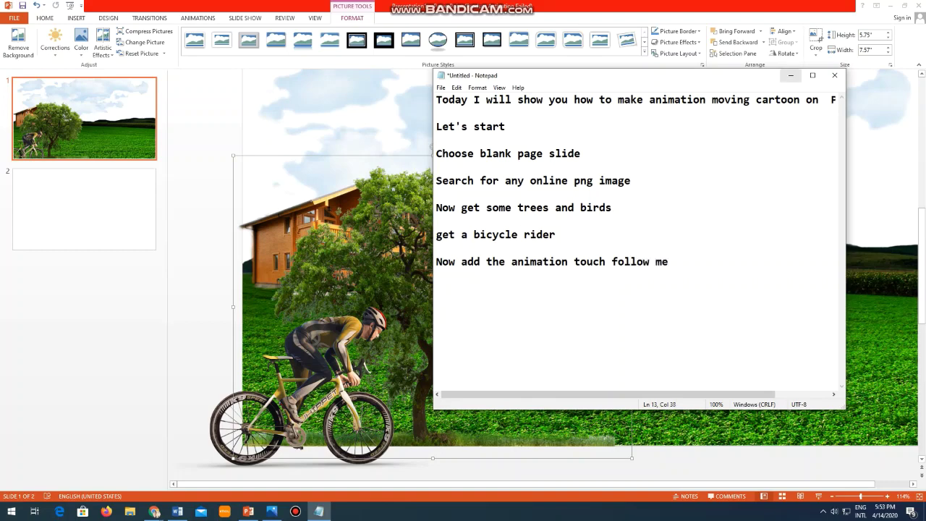
pyautogui.click(790, 75)
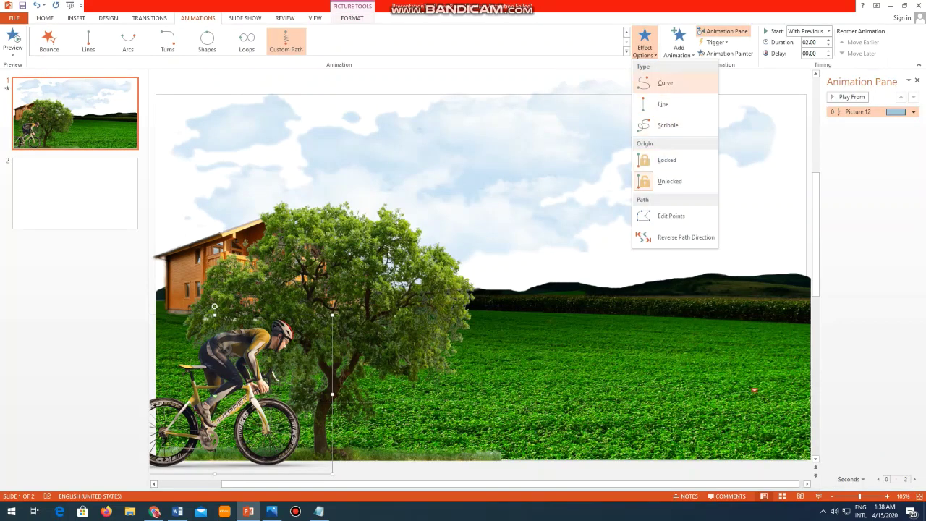
# Draw a curved custom motion path carrying the cyclist rightward across the field.
pyautogui.click(644, 44)
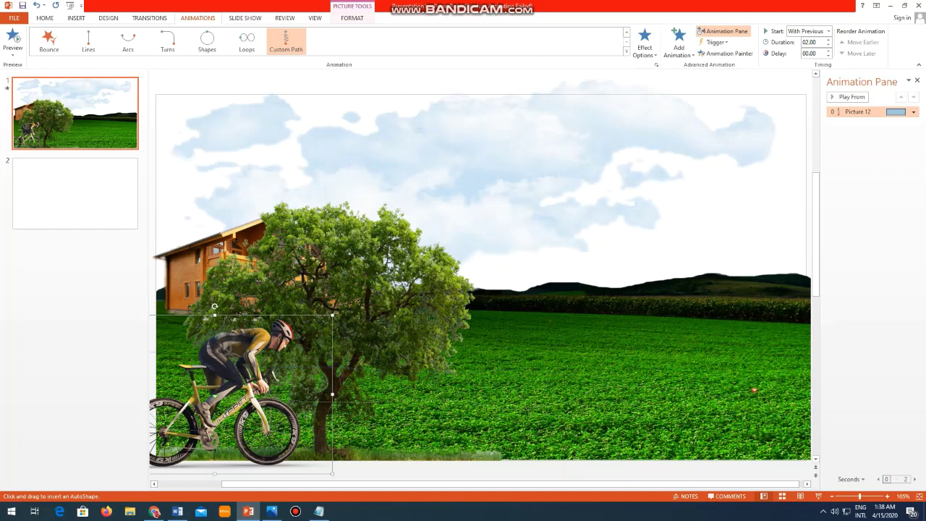
pyautogui.doubleClick(754, 390)
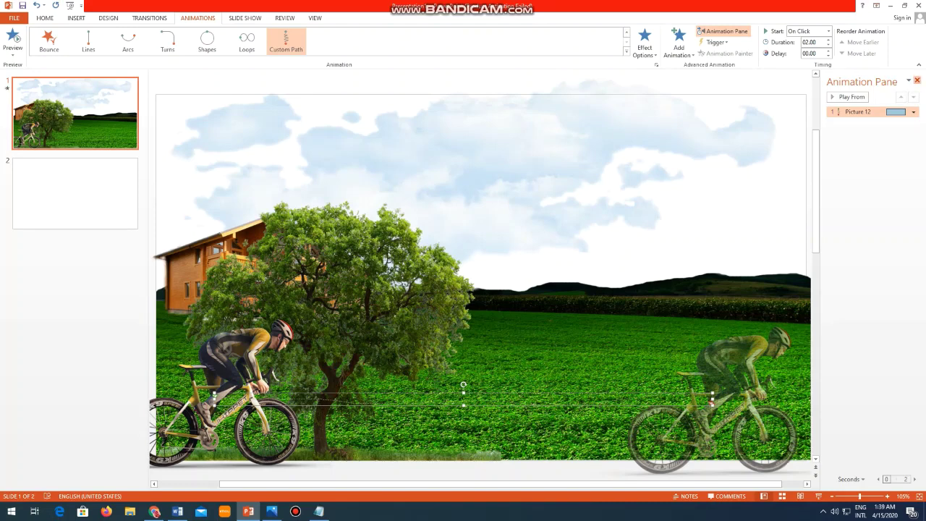
pyautogui.click(916, 81)
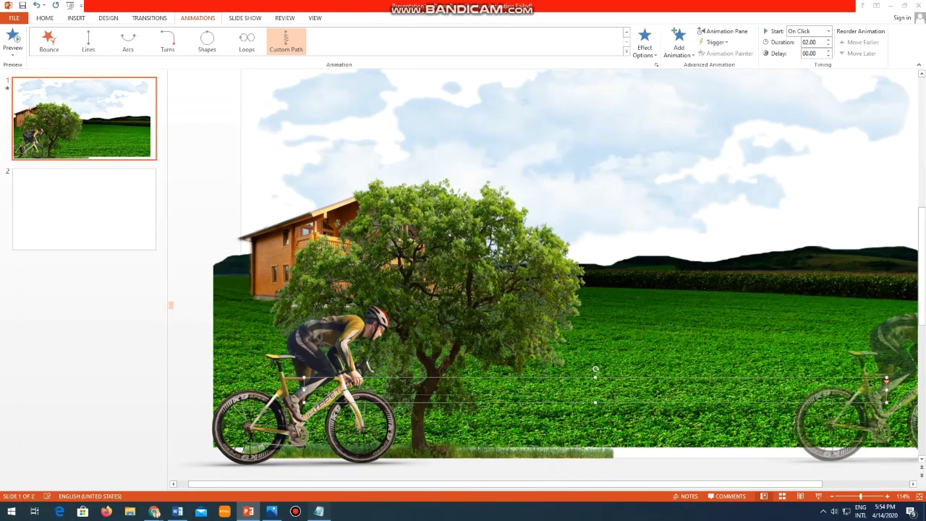
# Add the note 'Now go to slide show' in Notepad and hide it.
pyautogui.click(318, 511)
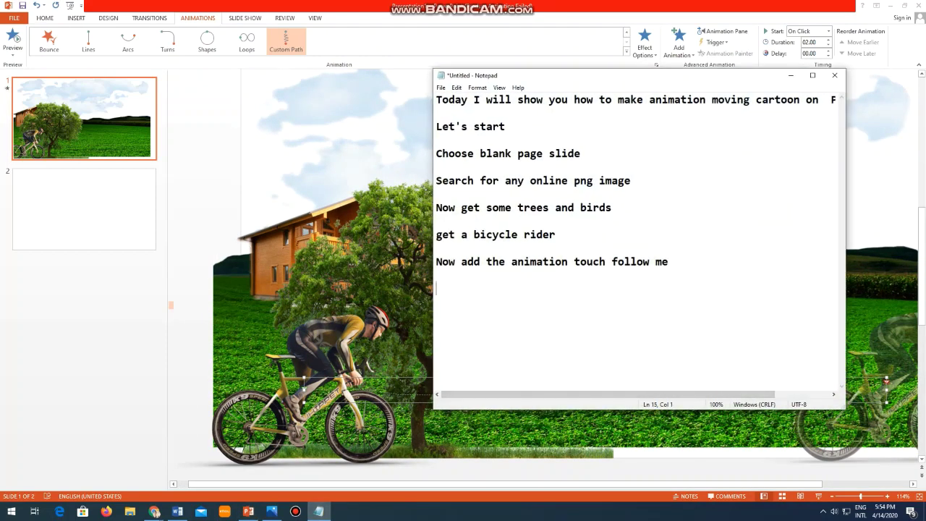
pyautogui.write('Now go t')
pyautogui.write('o sli')
pyautogui.write('de show')
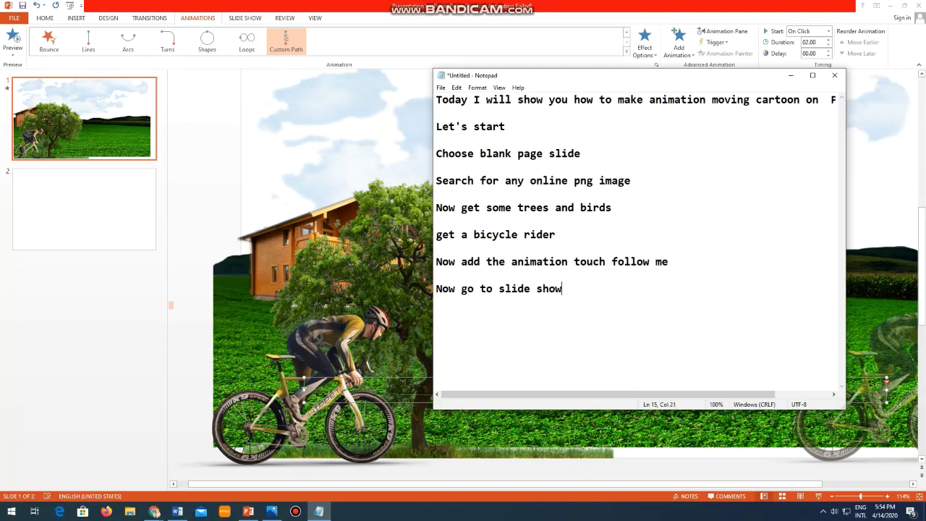
pyautogui.click(790, 76)
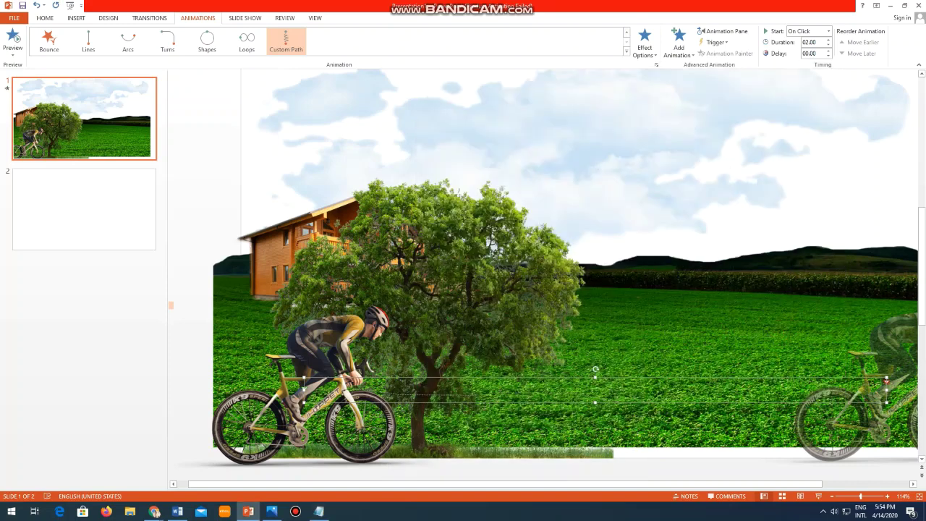
# Play the slide show from the beginning, then end it and select the field picture.
pyautogui.click(70, 5)
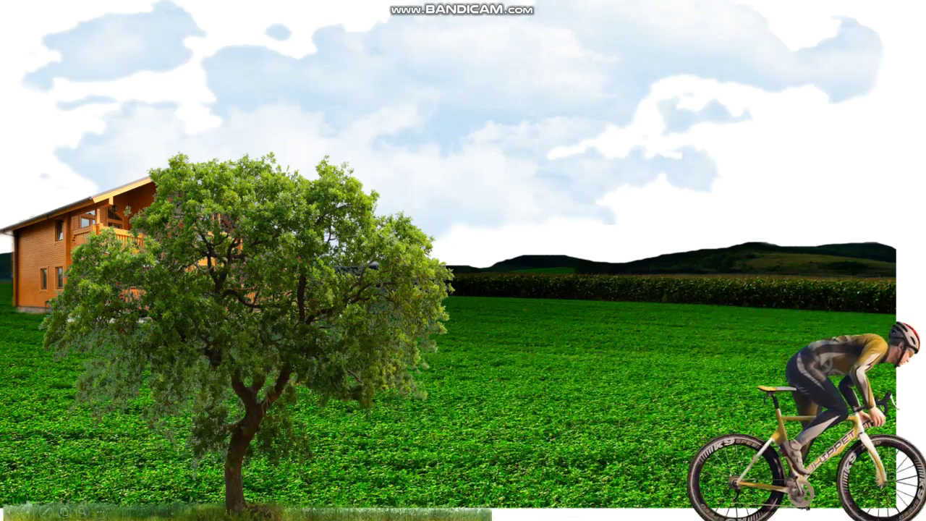
pyautogui.press('Escape')
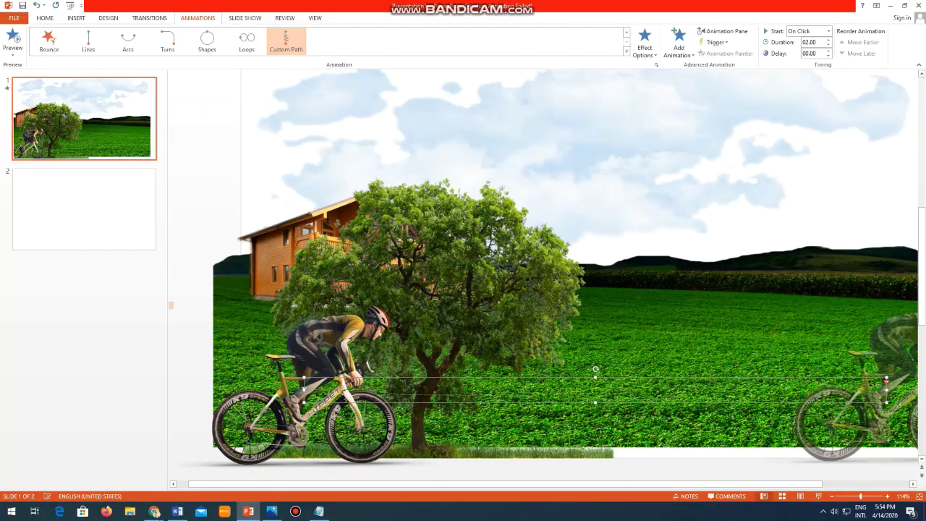
pyautogui.moveTo(724, 340); pyautogui.dragTo(750, 340)
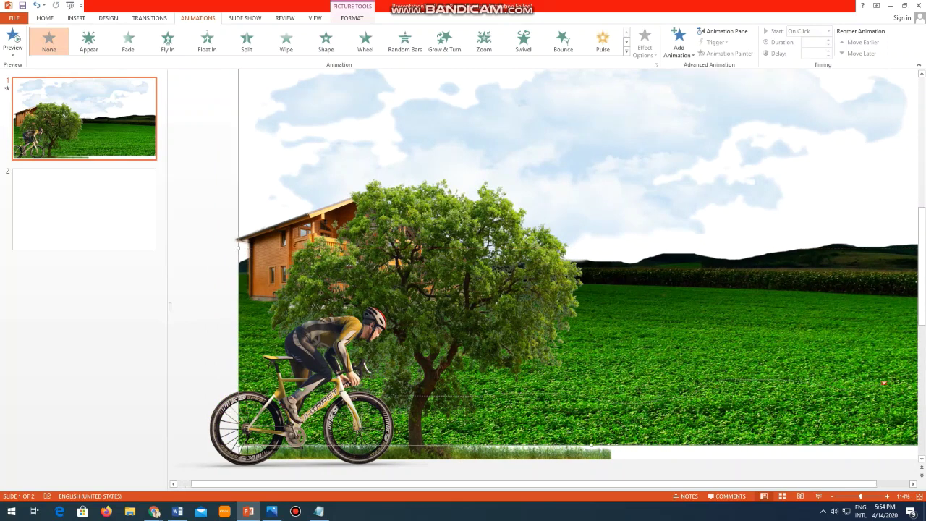
# Select the cyclist picture and add the note 'Change the mode' in Notepad.
pyautogui.click(434, 275)
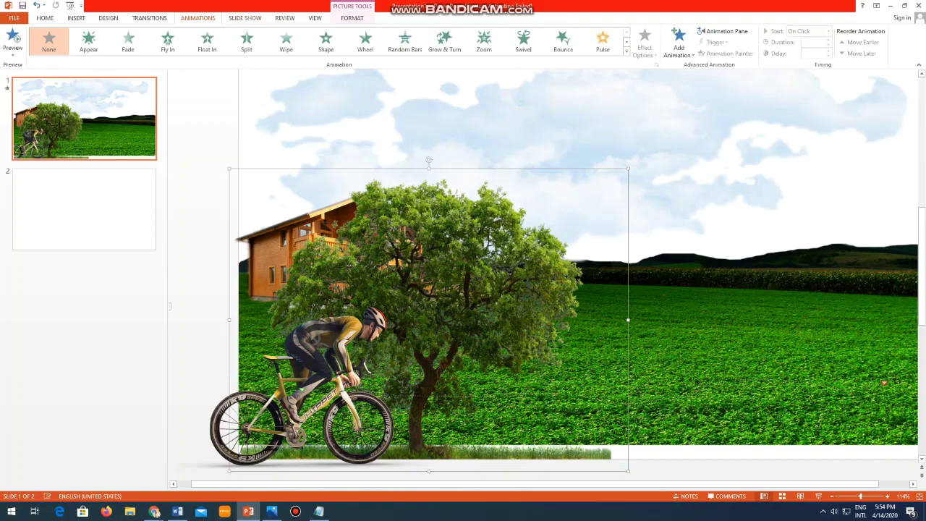
pyautogui.click(326, 354)
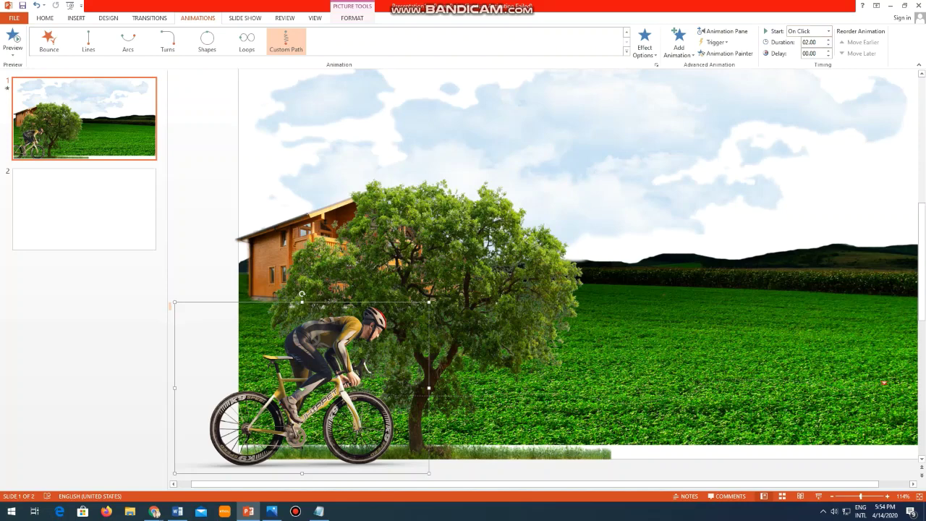
pyautogui.click(319, 512)
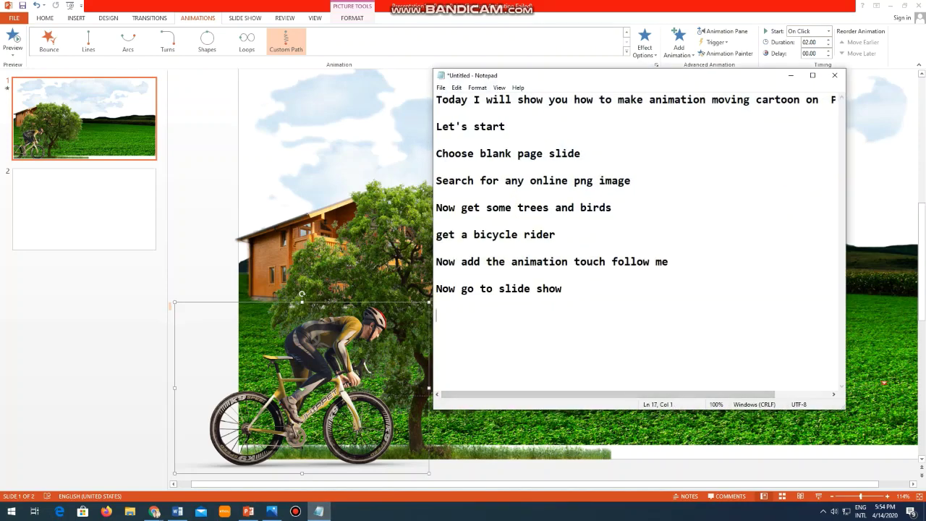
pyautogui.write('C')
pyautogui.press('BackSpace')
pyautogui.write('C')
pyautogui.write('hange t')
pyautogui.write('he mode')
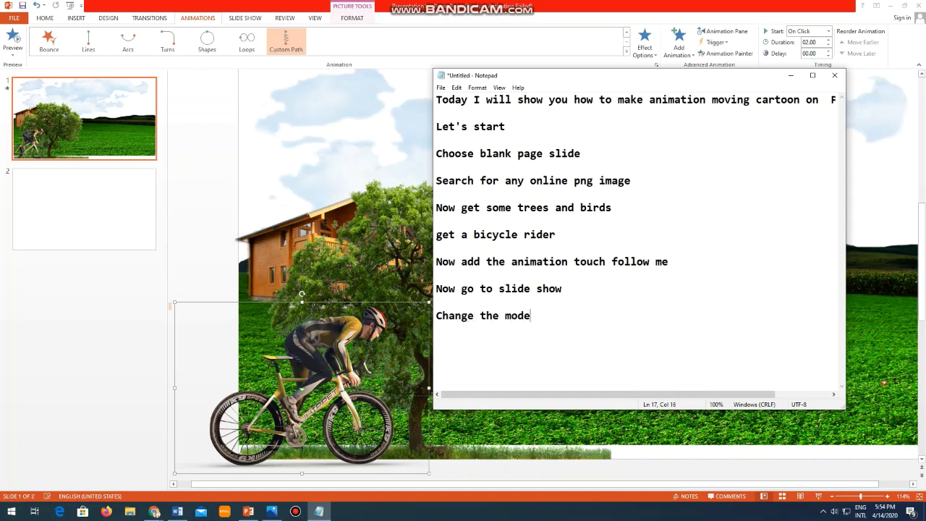
# Set the cyclist animation's Start timing to With Previous.
pyautogui.click(790, 75)
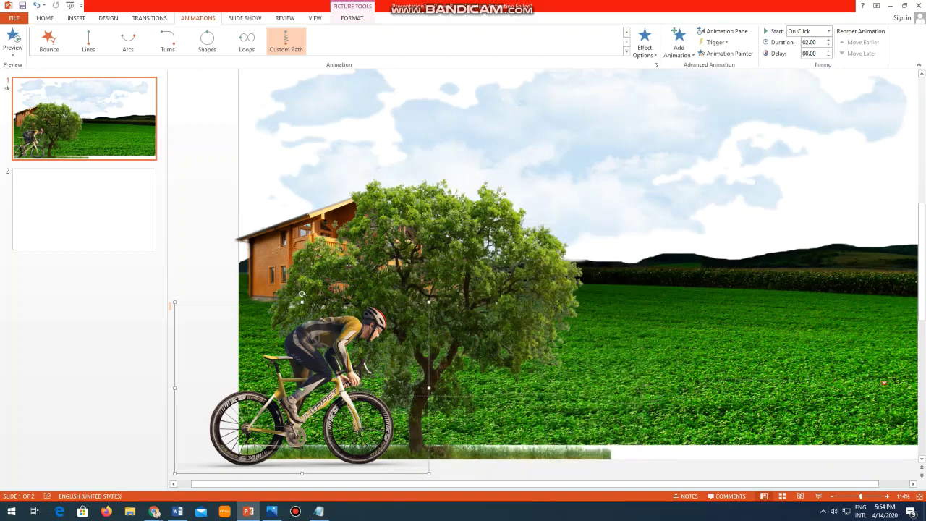
pyautogui.click(829, 31)
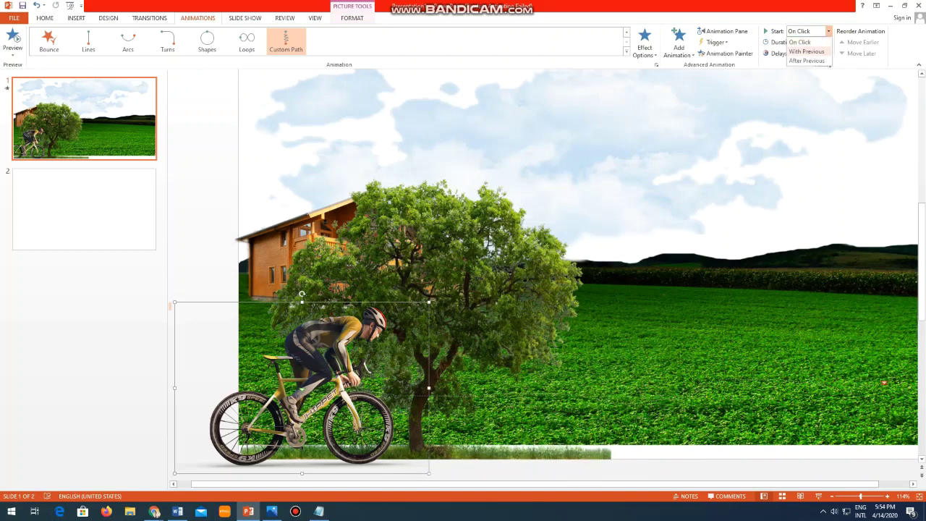
pyautogui.press('Return')
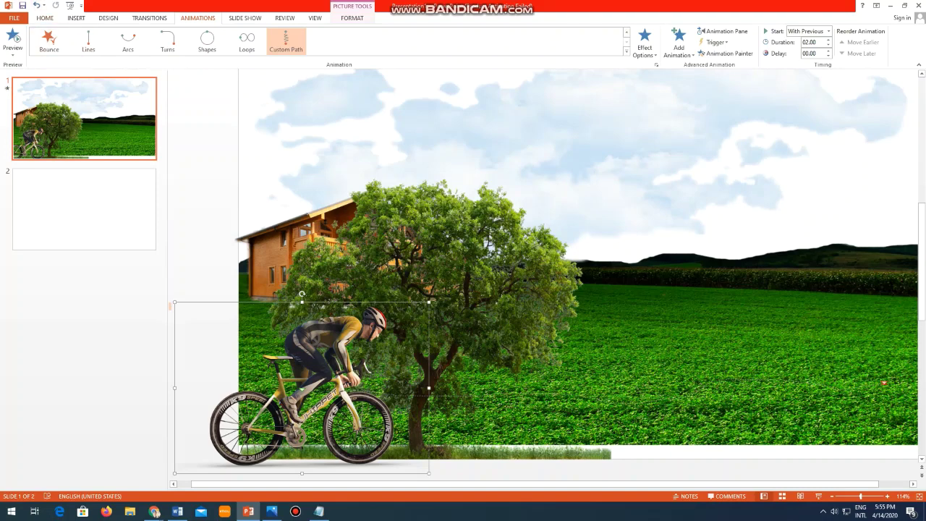
# Preview the slide show with the rider starting automatically, then return to editing.
pyautogui.click(70, 5)
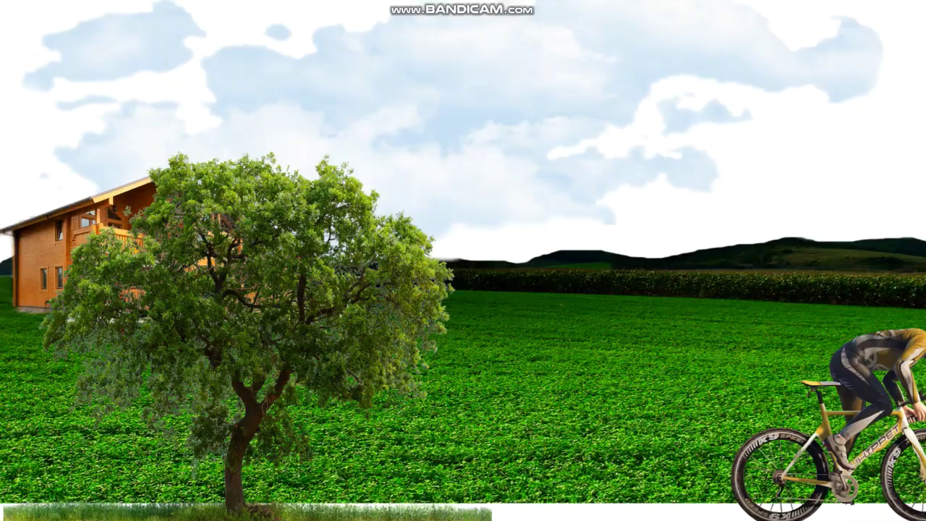
pyautogui.press('Escape')
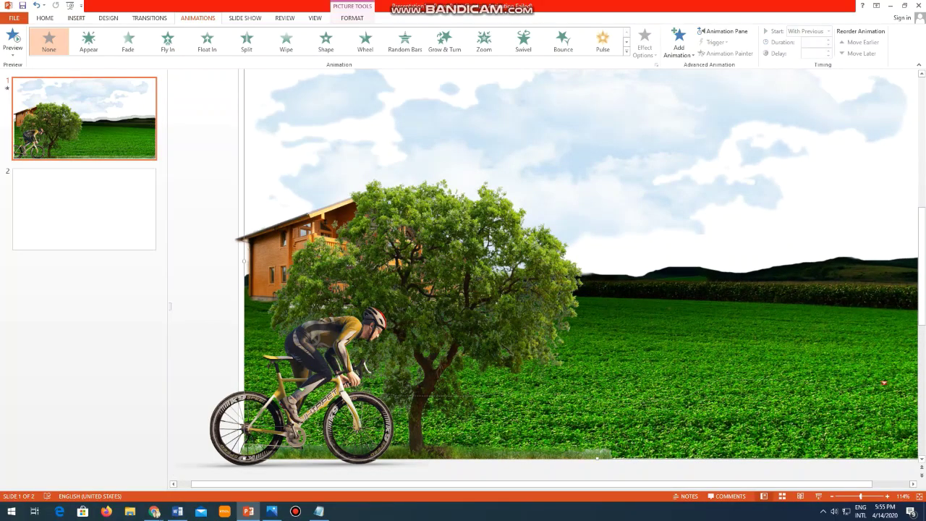
pyautogui.press('Escape')
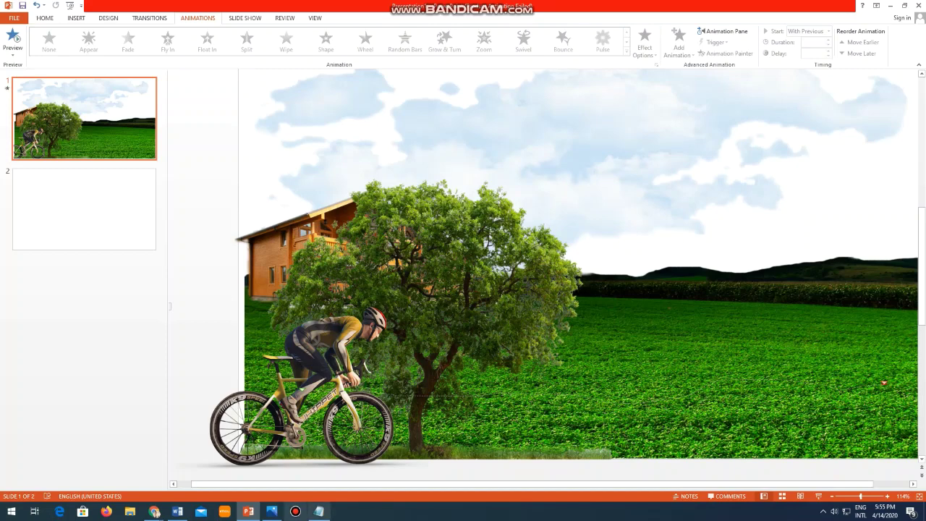
# Add the note 'It is done editing' on a new line in Notepad.
pyautogui.click(318, 512)
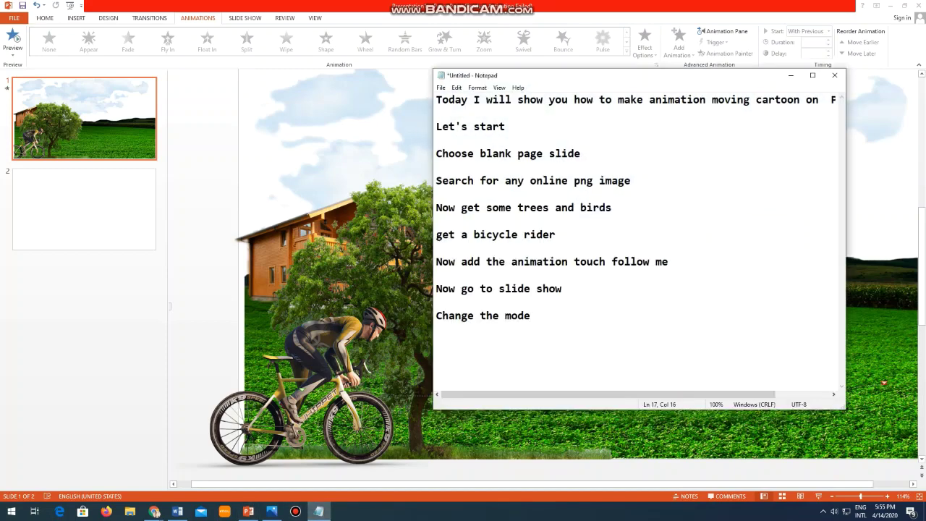
pyautogui.press('Return')
pyautogui.press('Return')
pyautogui.write('I')
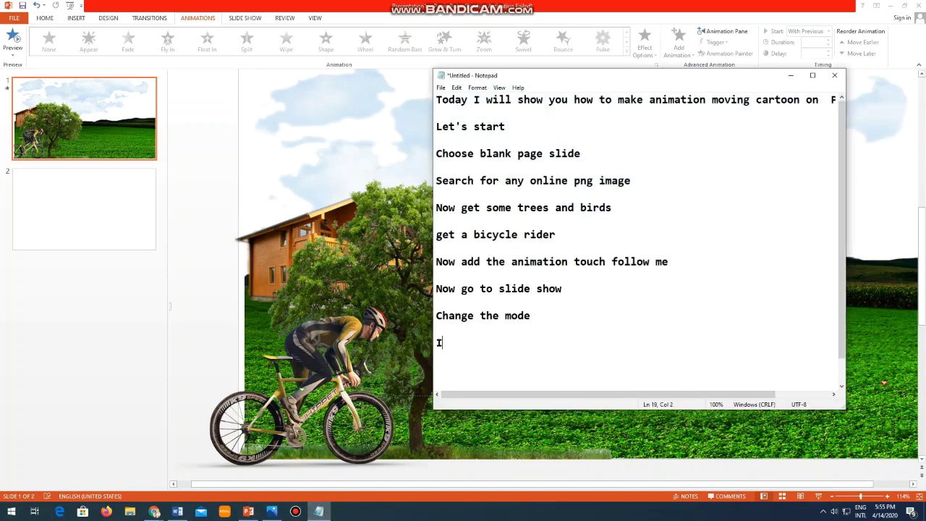
pyautogui.write('t is do')
pyautogui.write('ne edit')
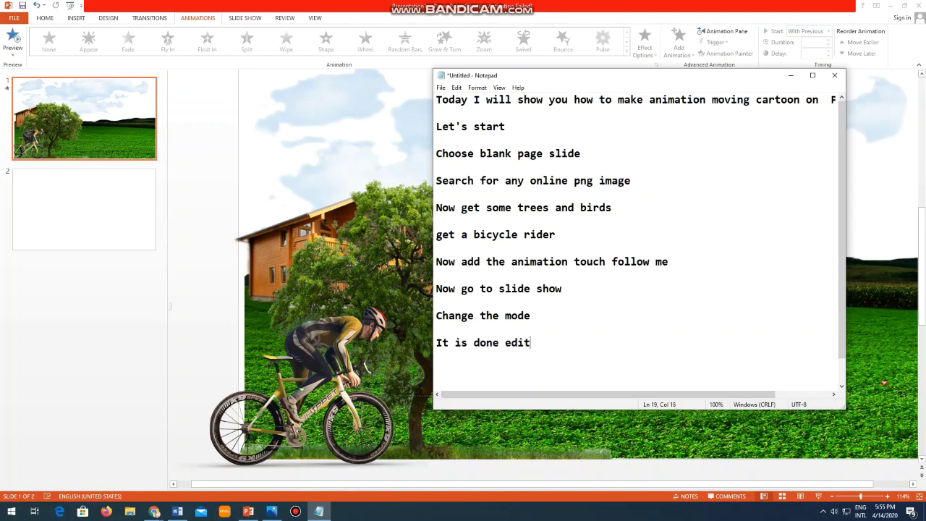
pyautogui.write('ing')
pyautogui.click(791, 75)
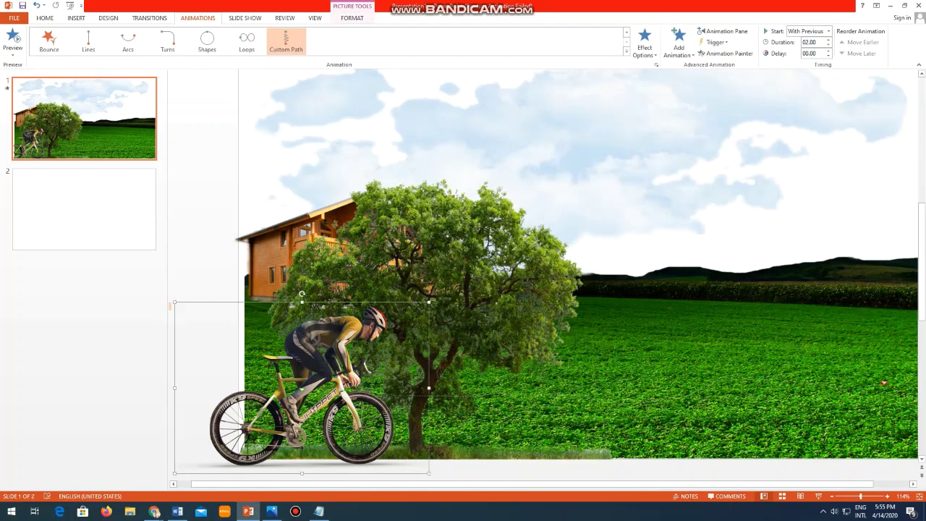
# Nudge the field background left, replay the slide show, then switch back to Notepad.
pyautogui.click(471, 254)
pyautogui.press('Tab')
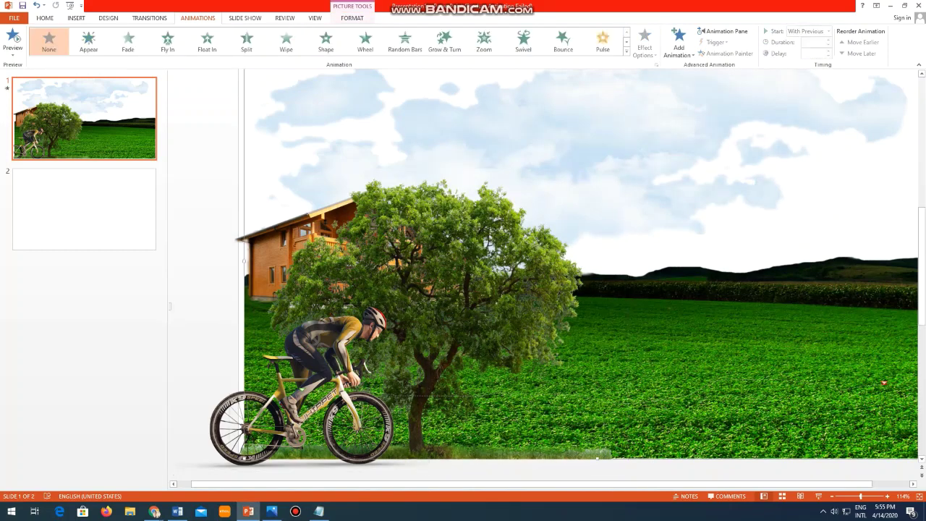
pyautogui.press('Left')
pyautogui.press('Left')
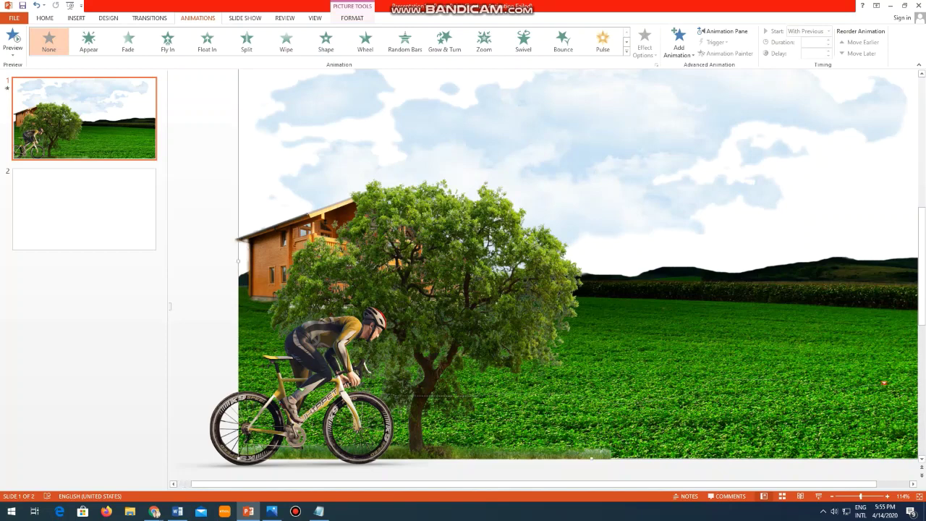
pyautogui.click(70, 6)
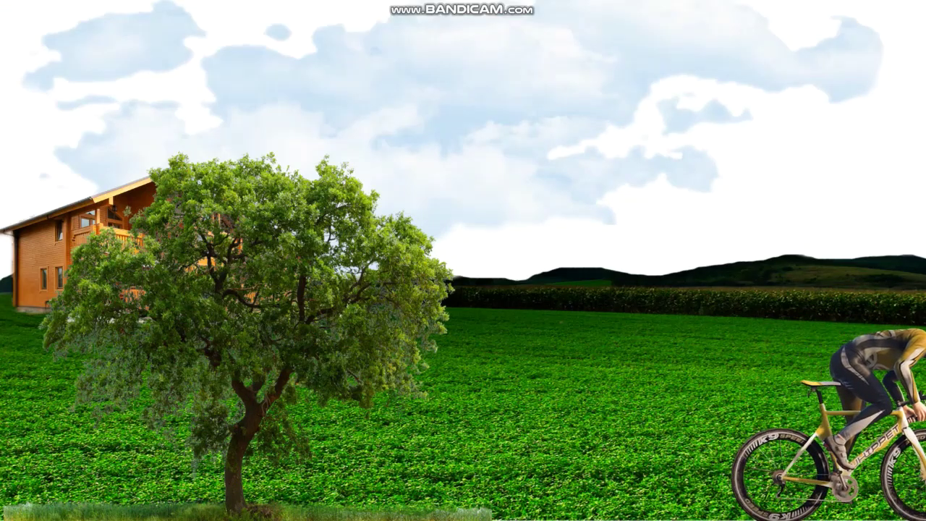
pyautogui.press('Escape')
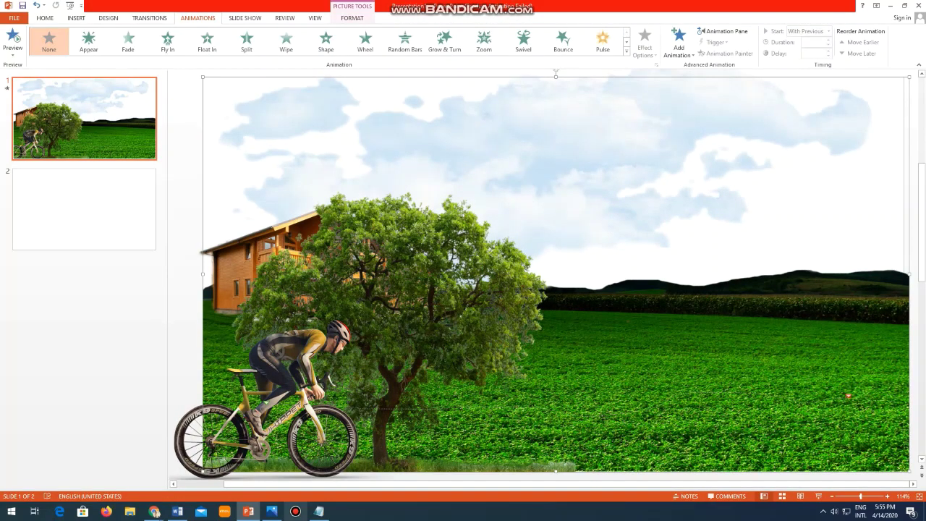
pyautogui.hotkey('alt', 'Tab')
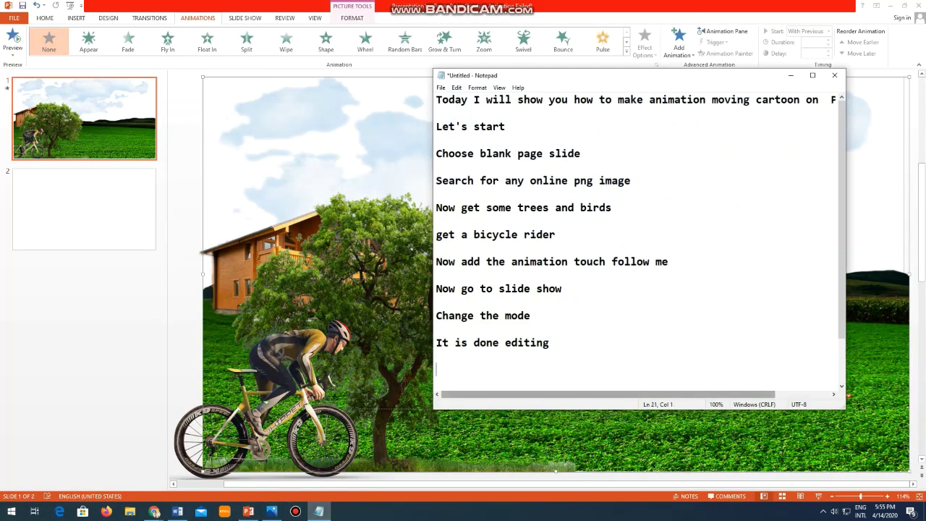
# Type closing lines: 'You can see how easy it was !!', next-video stages, 'Stay connected !!'.
pyautogui.write('You c')
pyautogui.write('an see ')
pyautogui.write('how ')
pyautogui.write('easy ')
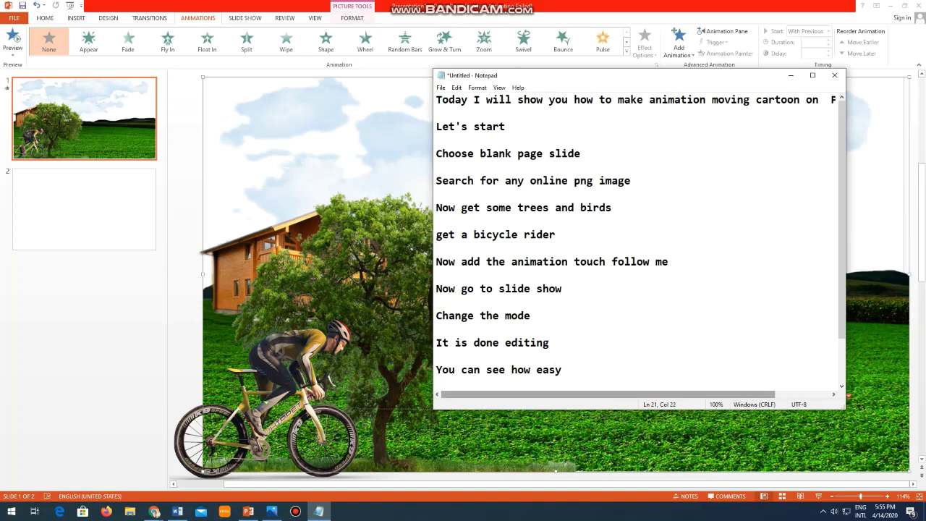
pyautogui.write('it was')
pyautogui.write(' !!')
pyautogui.press('Return')
pyautogui.press('Return')
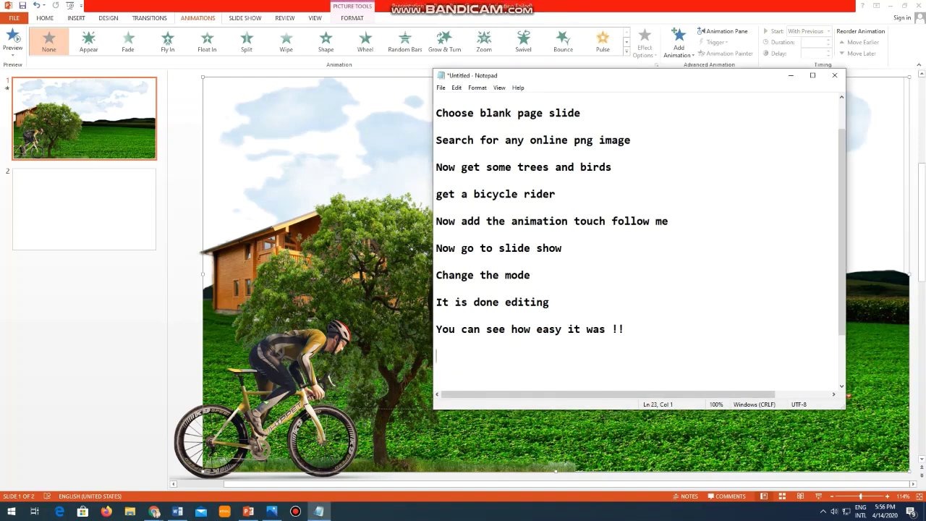
pyautogui.write('I w')
pyautogui.write('ill sho')
pyautogui.write('w t')
pyautogui.write('he more')
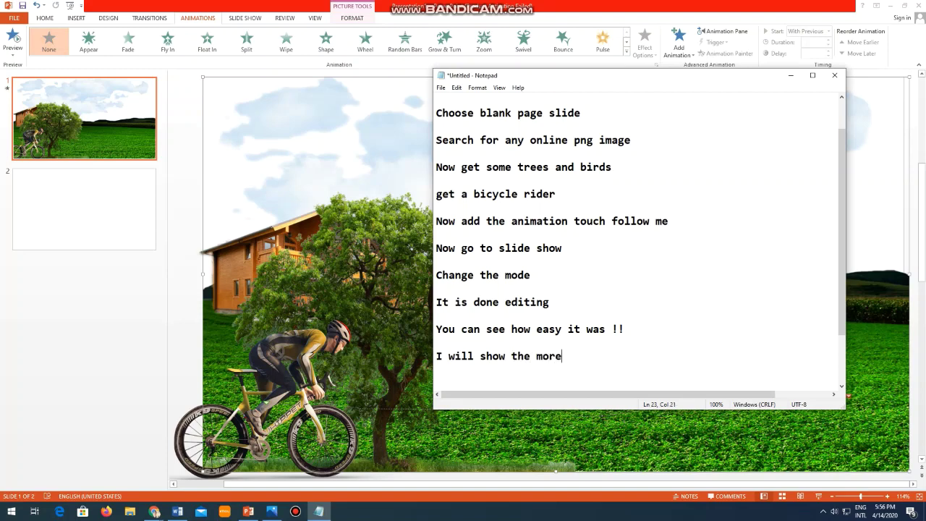
pyautogui.write(' stages ')
pyautogui.write('in ne')
pyautogui.write('xt videos')
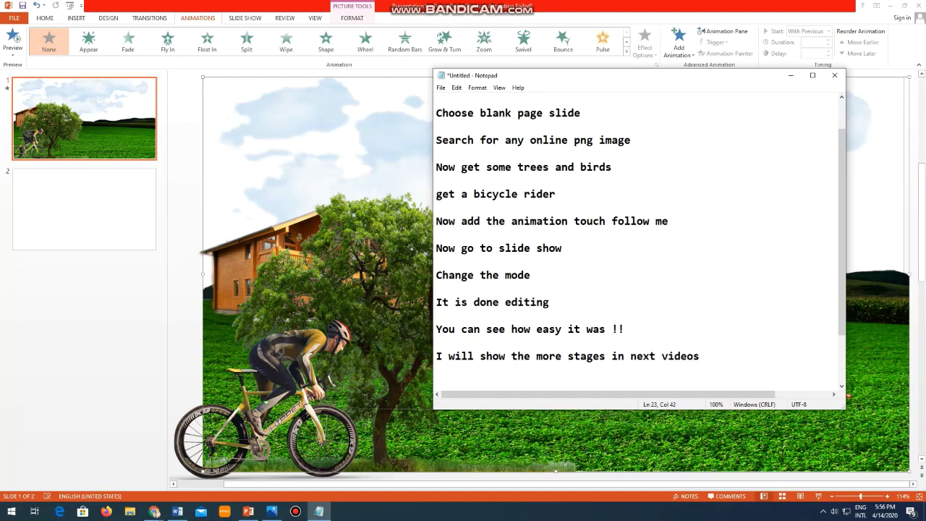
pyautogui.press('Return')
pyautogui.press('Return')
pyautogui.write('It ')
pyautogui.write('was t')
pyautogui.write('he prim')
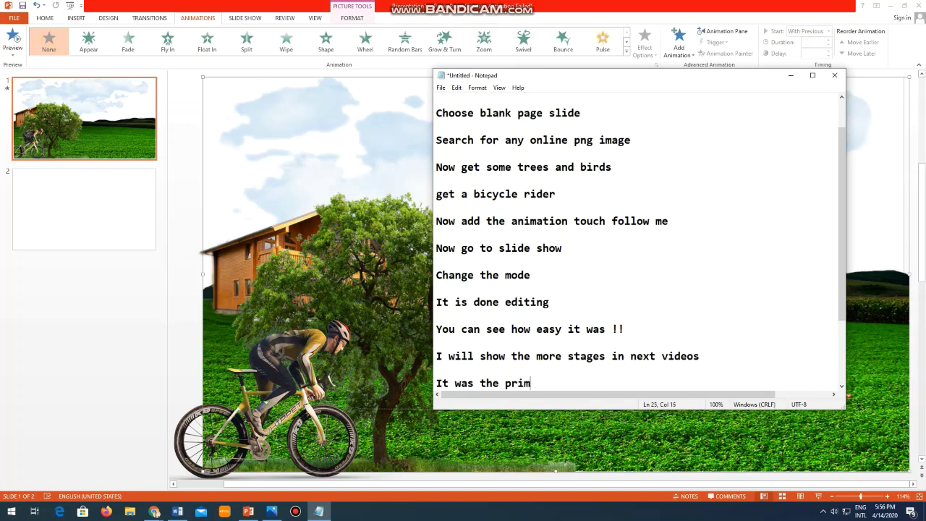
pyautogui.write('ary lev')
pyautogui.write('el')
pyautogui.write(', Sta')
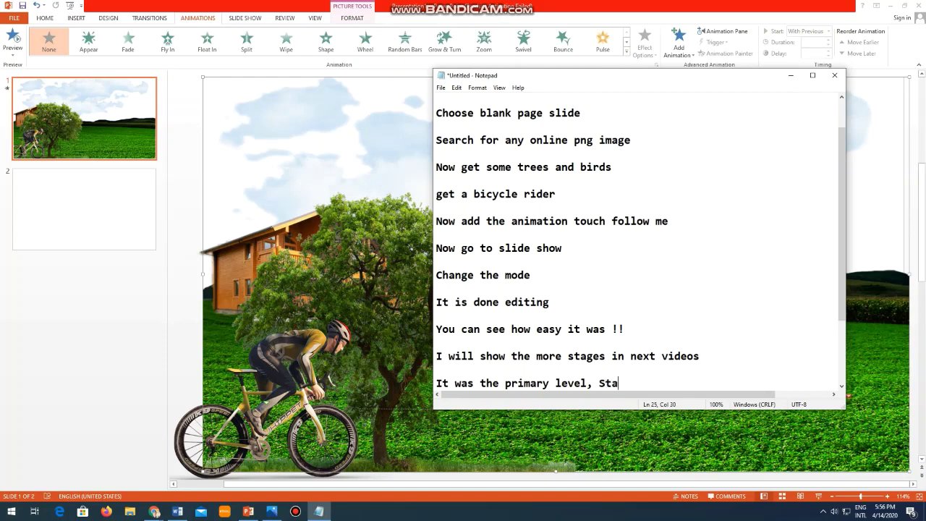
pyautogui.write('y con')
pyautogui.write('nected ')
pyautogui.write('!!')
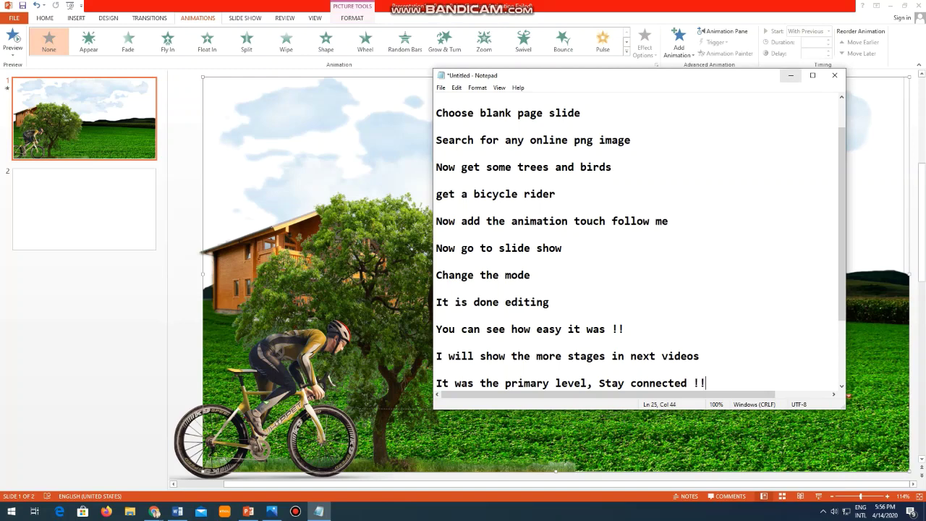